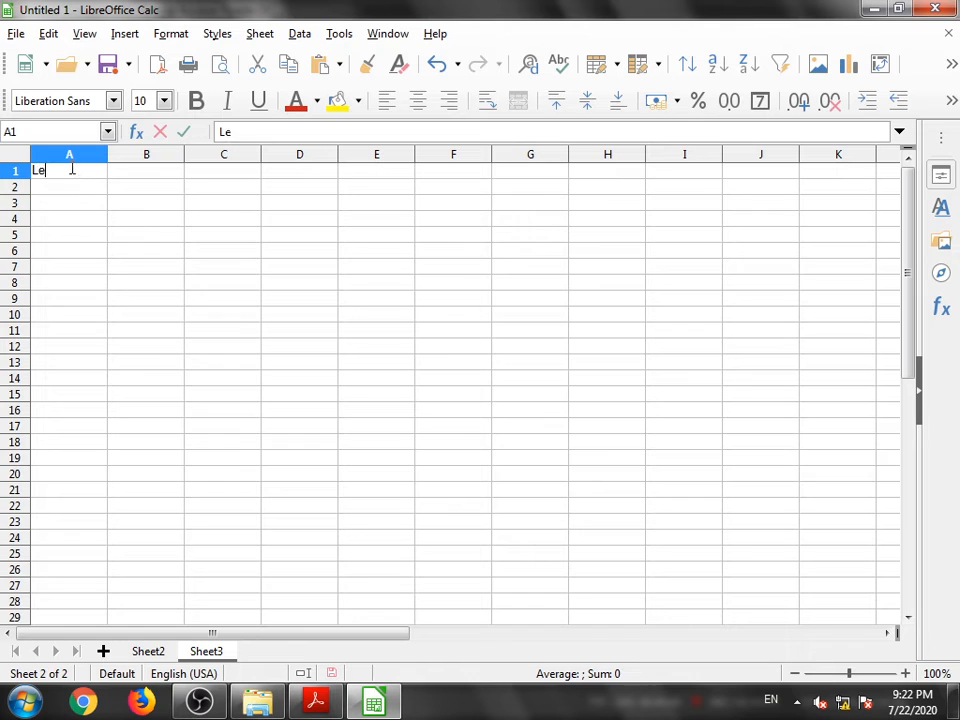
# Enter the column headings Length in A1 and Height in B1
pyautogui.write('th')
pyautogui.press('Tab')
pyautogui.write('Heig')
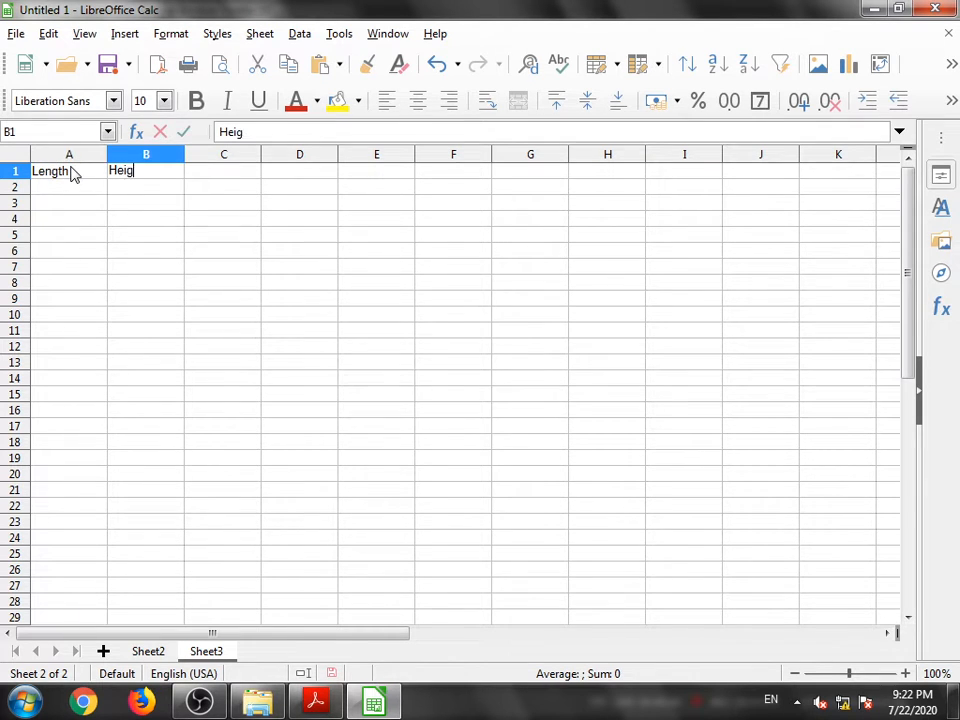
pyautogui.write('ht')
pyautogui.press('Tab')
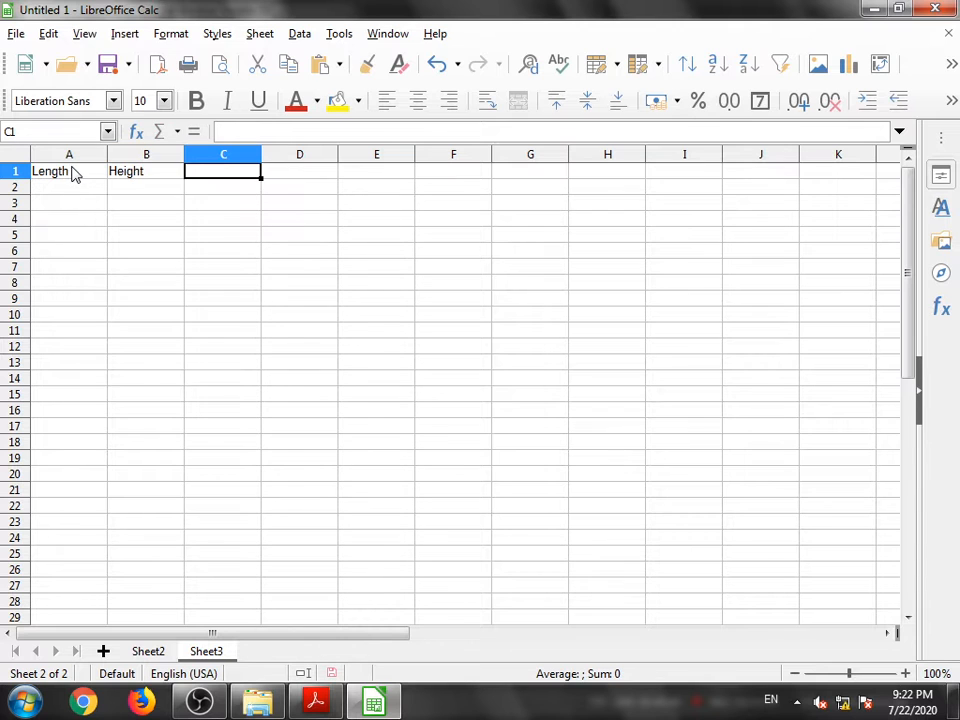
# Add the heading Volume of Box in C1 and widen column C to fit the text
pyautogui.click(315, 703)
pyautogui.click(313, 703)
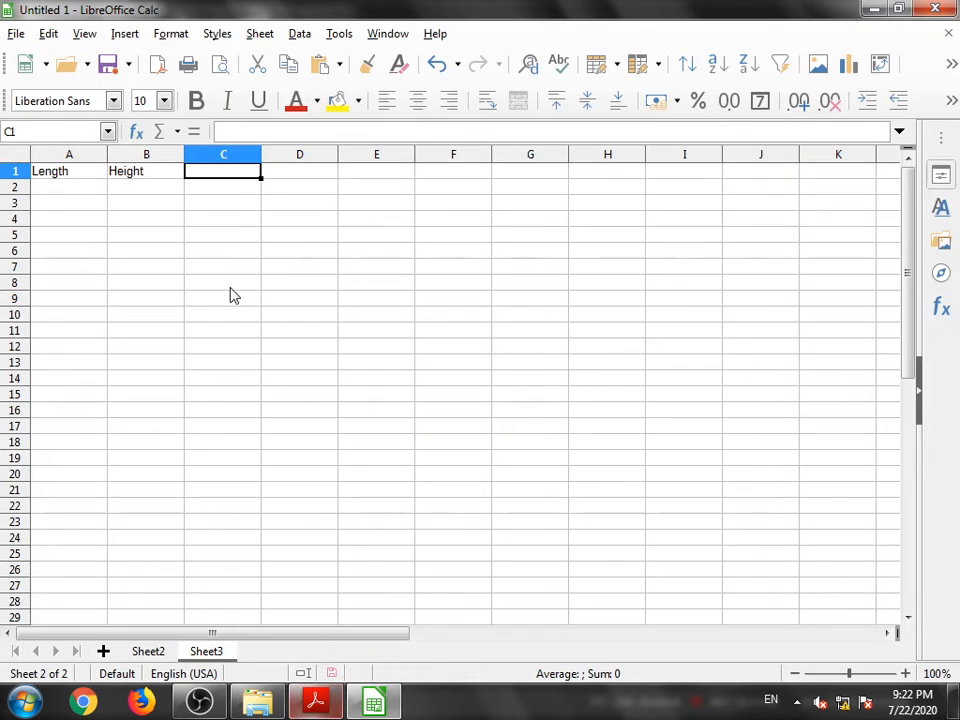
pyautogui.write('Vol')
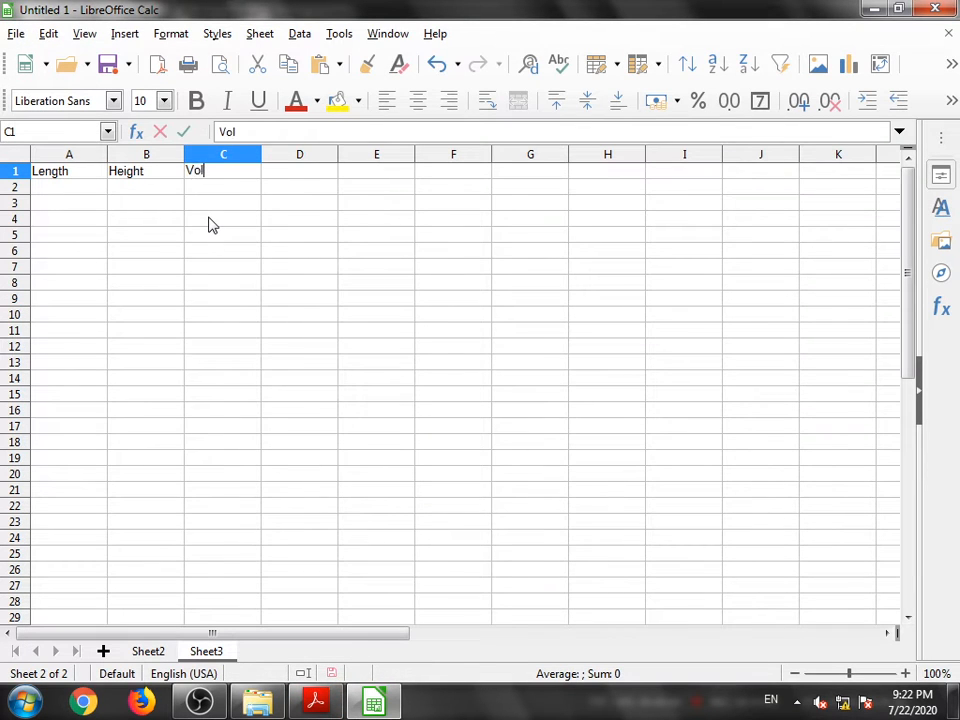
pyautogui.write('ume of')
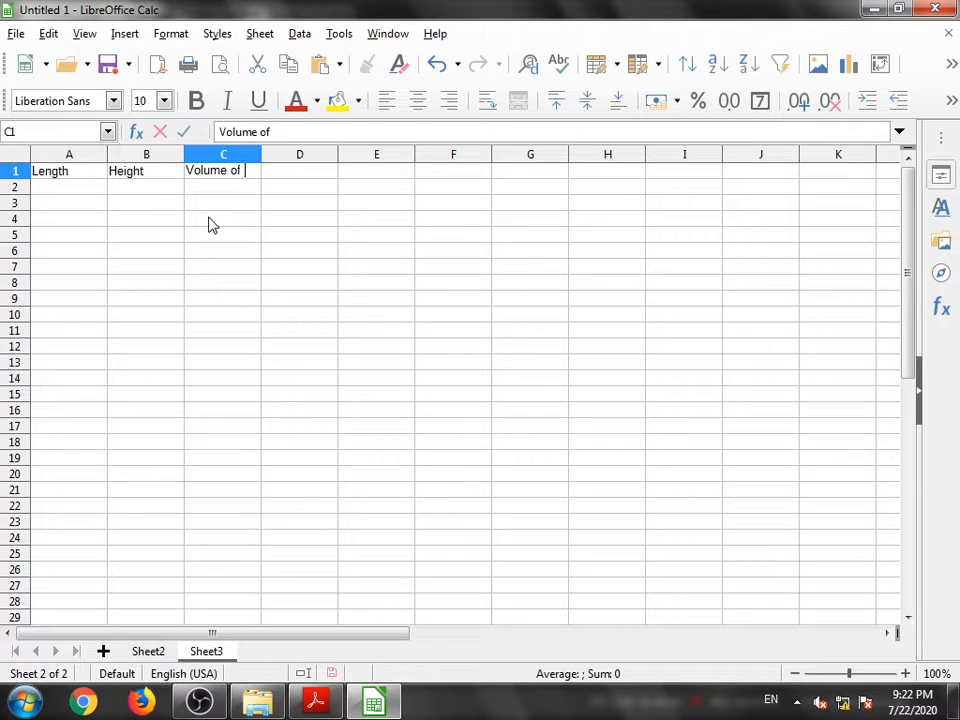
pyautogui.write(' Box')
pyautogui.click(252, 186)
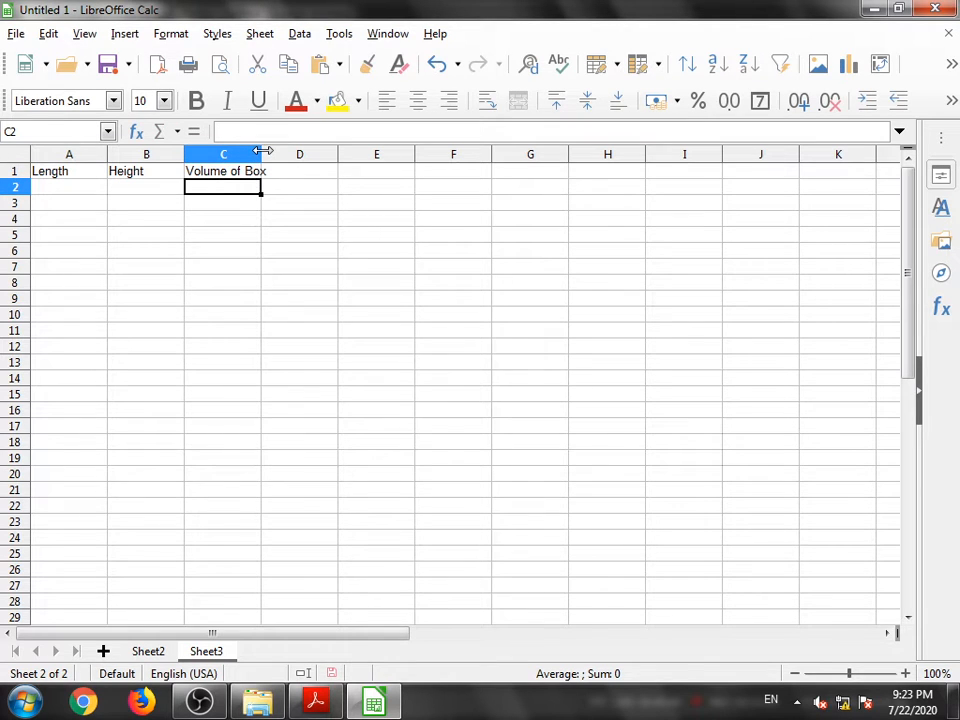
pyautogui.moveTo(262, 150); pyautogui.dragTo(284, 150)
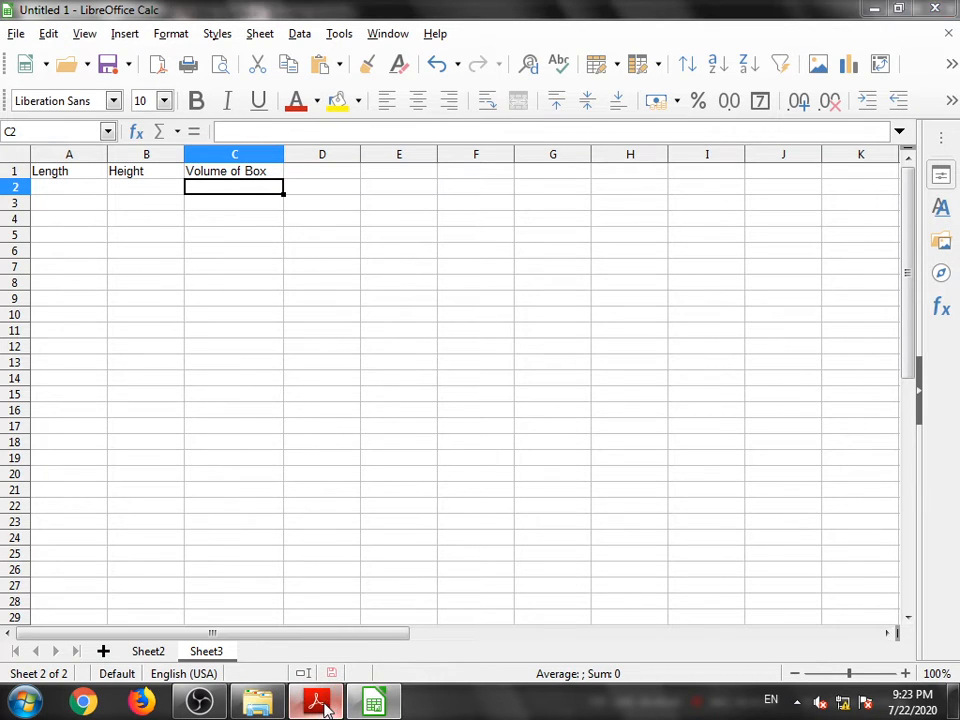
# Enter 12 under Length and 14 in B2, consulting the box volume example in the textbook PDF
pyautogui.click(317, 703)
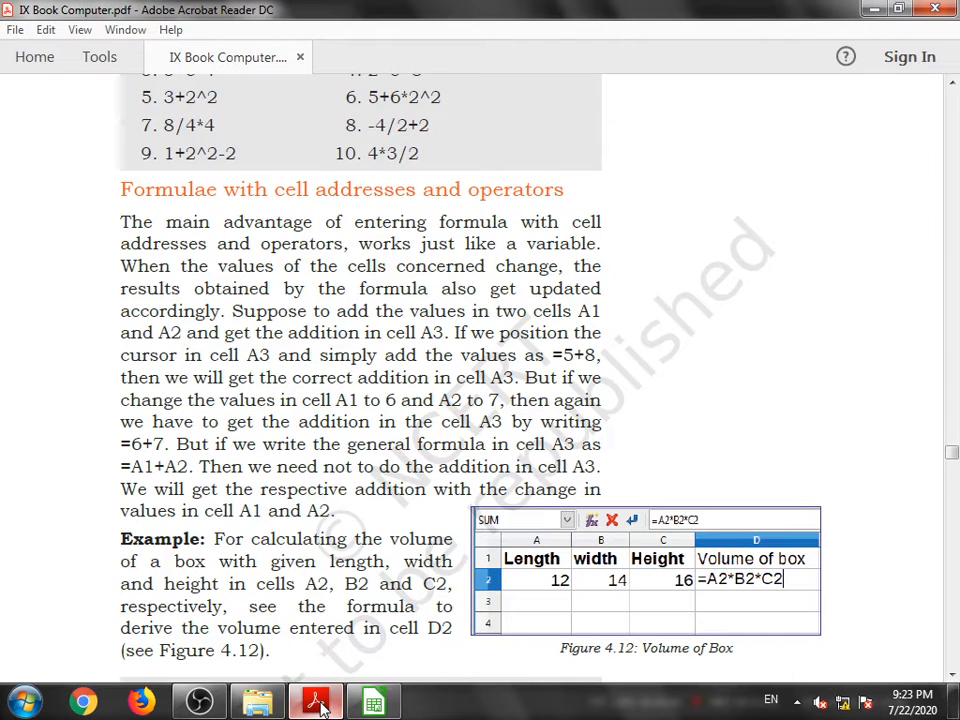
pyautogui.click(317, 703)
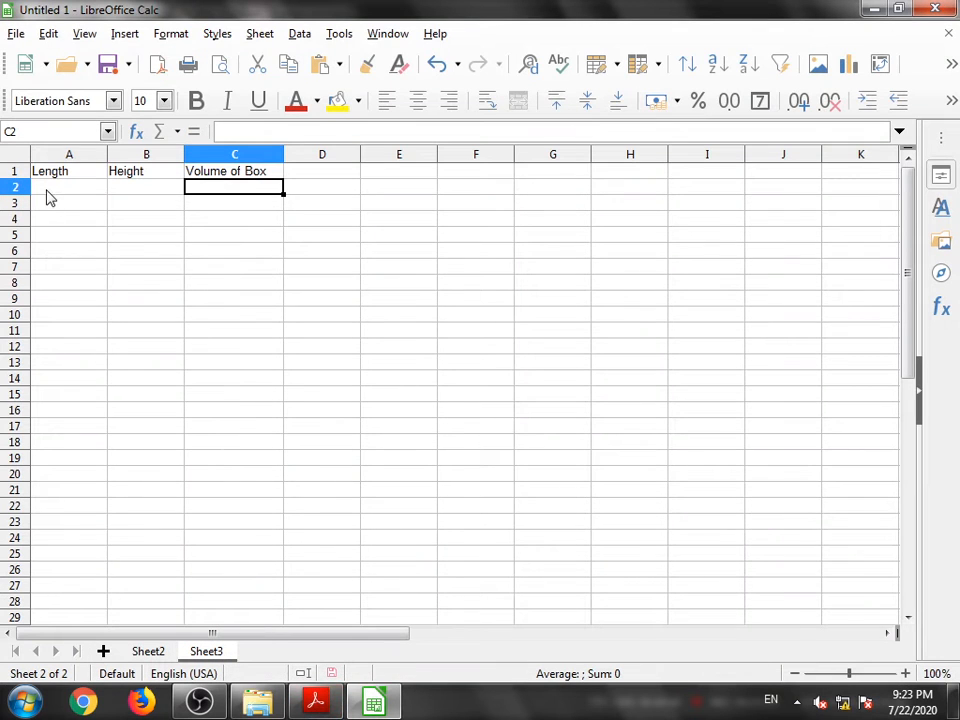
pyautogui.click(46, 191)
pyautogui.write('12')
pyautogui.press('Tab')
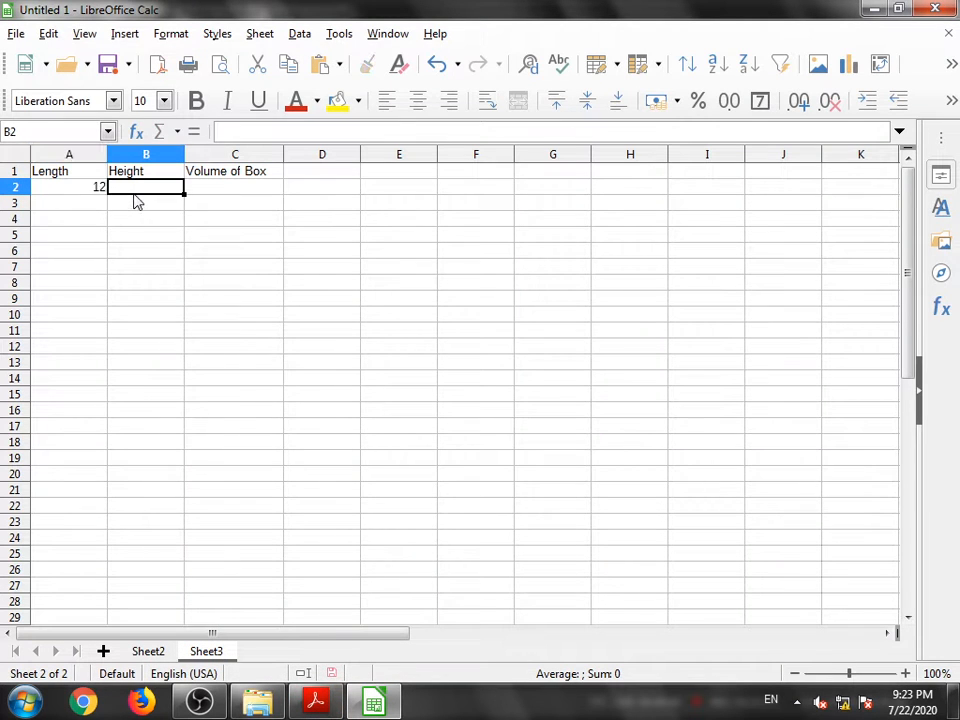
pyautogui.write('14')
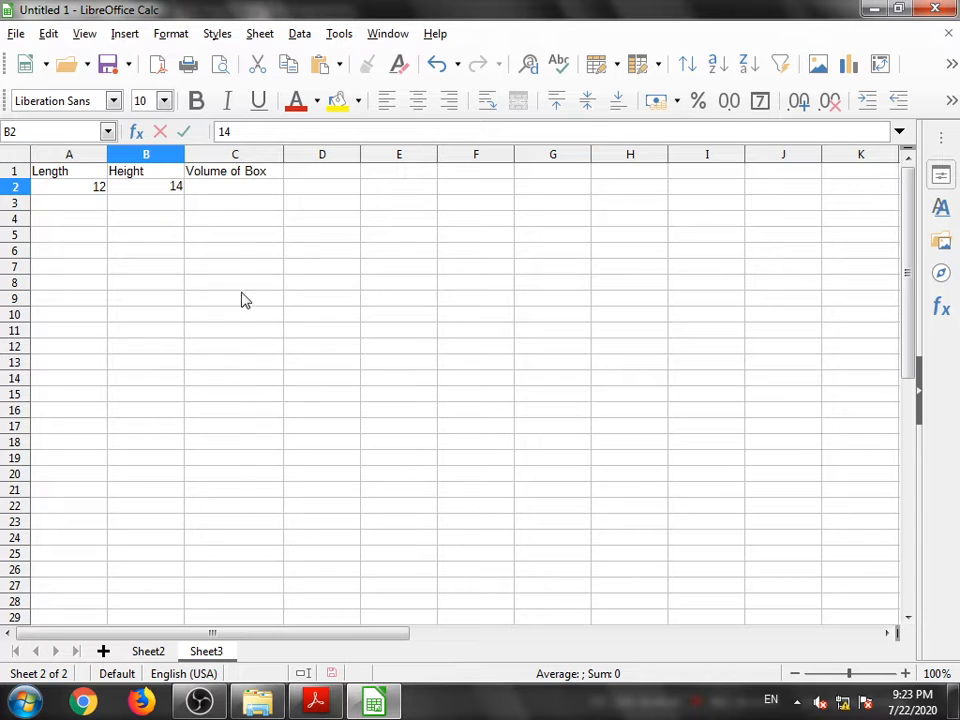
pyautogui.click(330, 703)
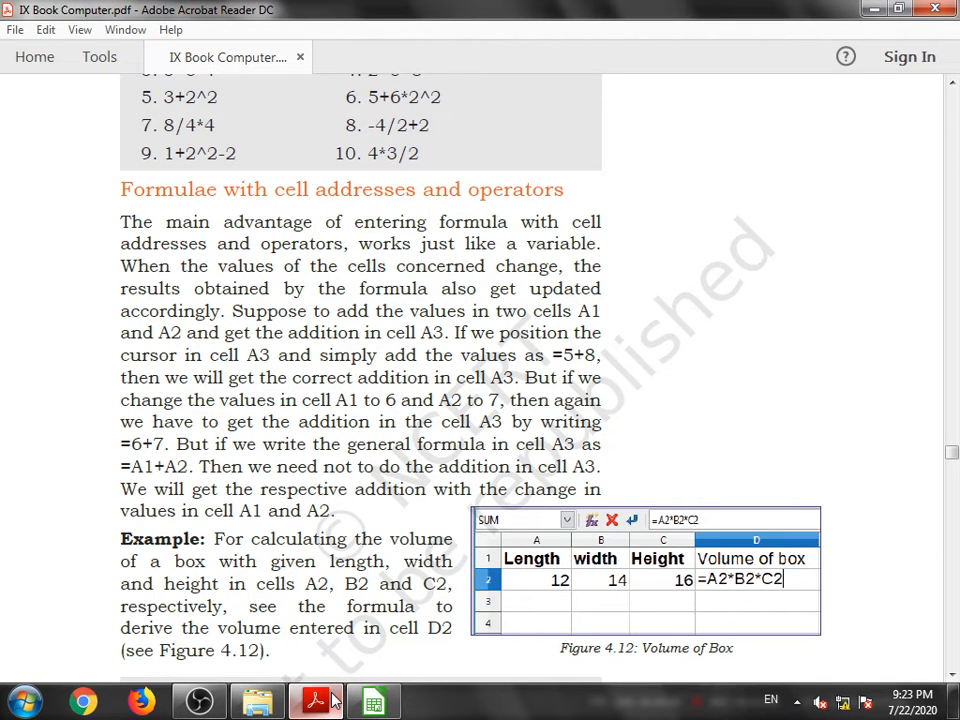
pyautogui.click(333, 703)
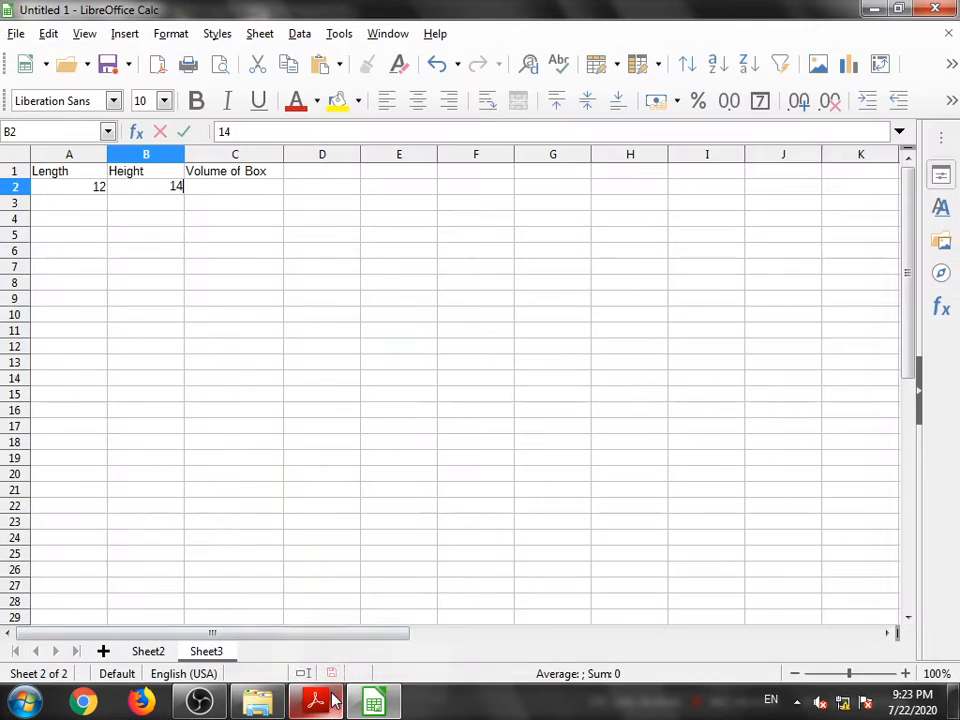
# Insert a new column after the Length column and give it the heading Width in B1
pyautogui.click(82, 176)
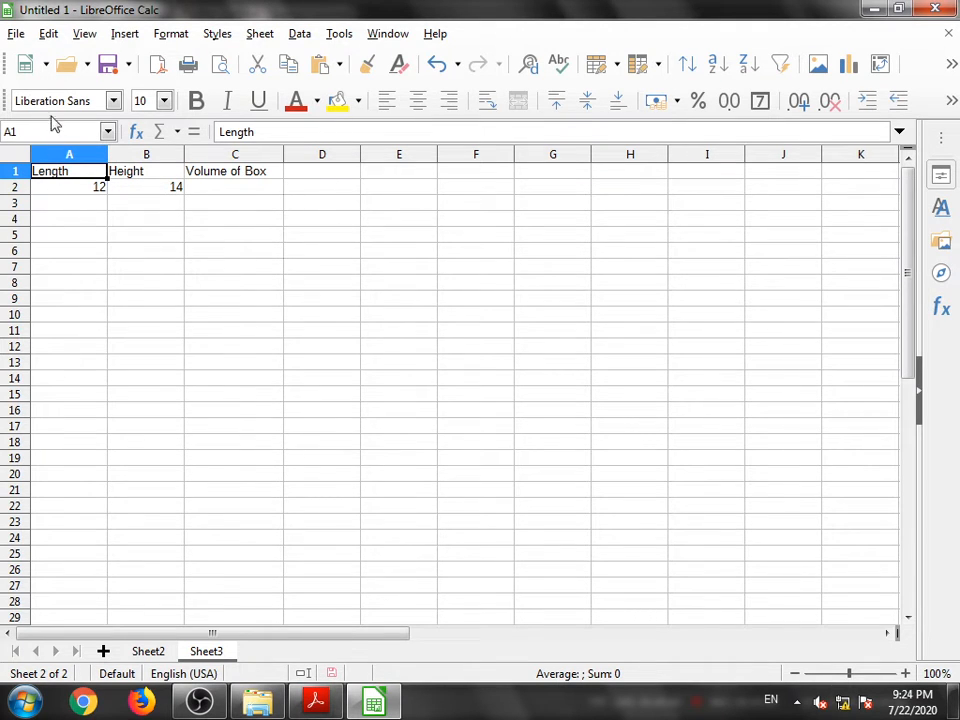
pyautogui.rightClick(65, 156)
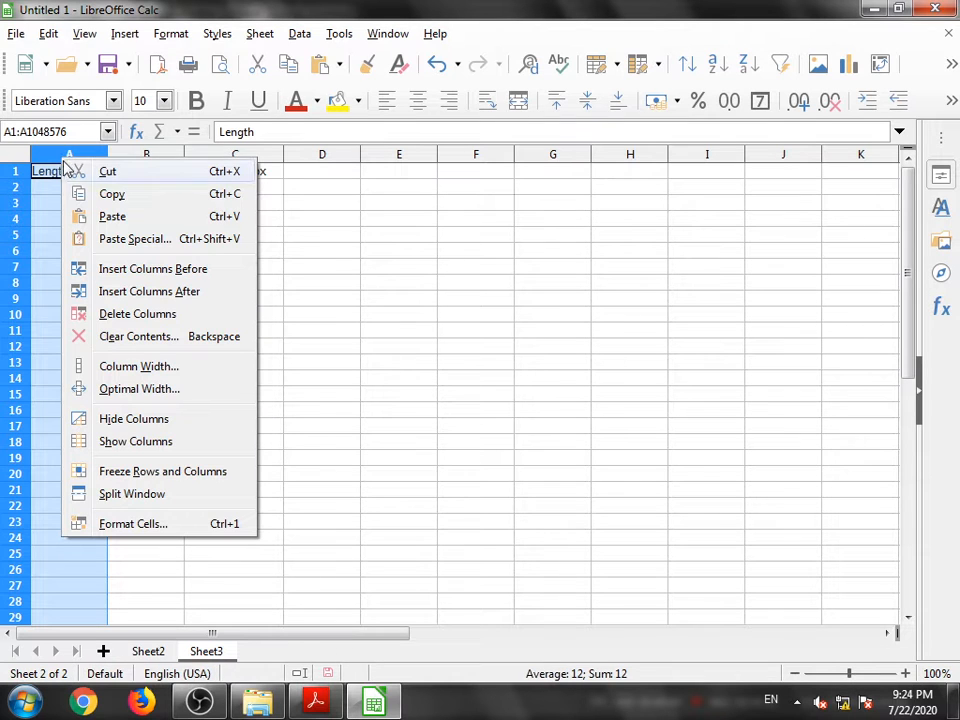
pyautogui.click(170, 292)
pyautogui.click(156, 282)
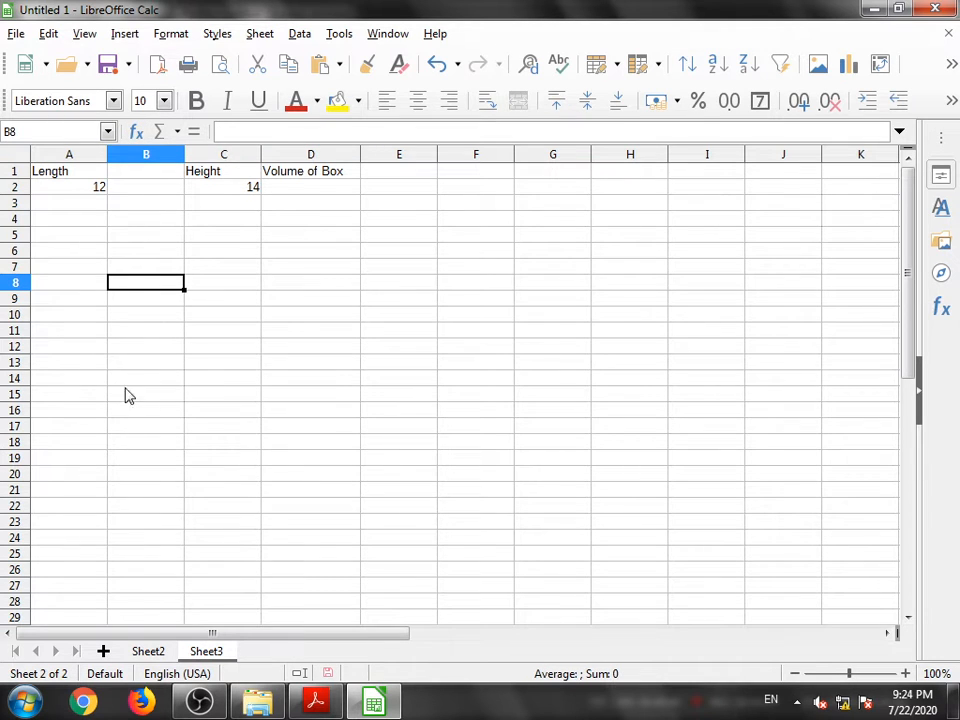
pyautogui.click(148, 177)
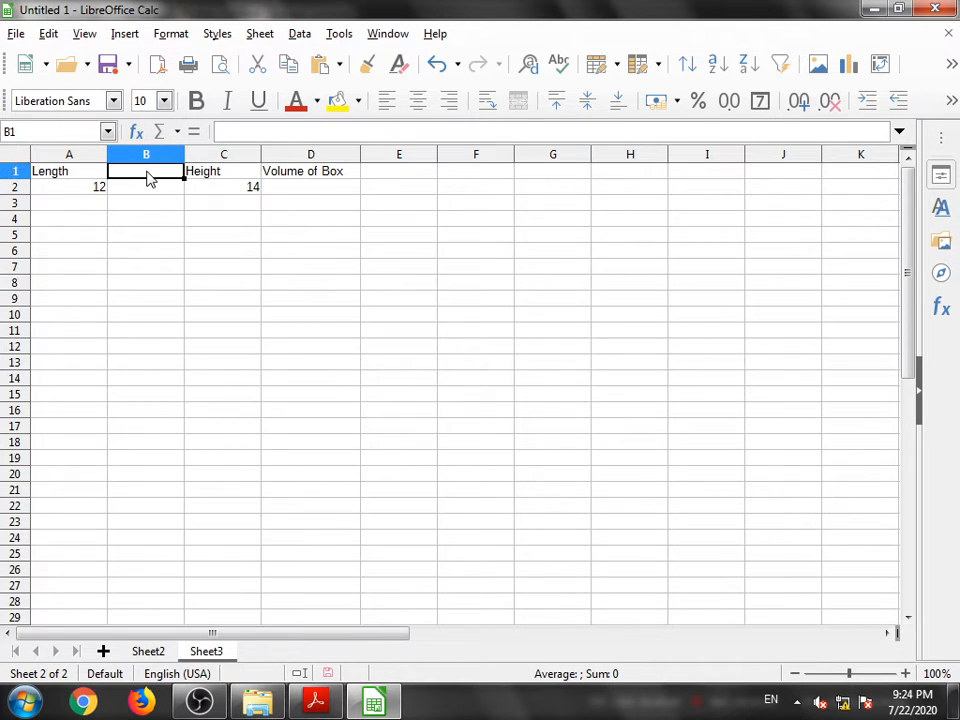
pyautogui.write('Width')
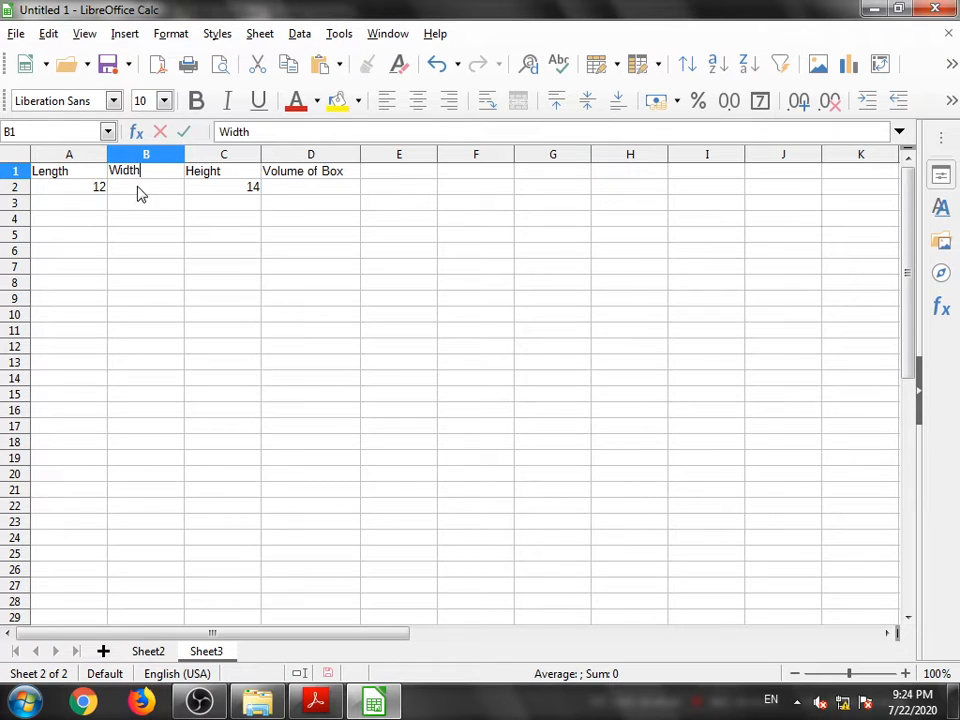
# Enter 14 as the box width in B2, checking the value against the textbook PDF
pyautogui.click(138, 193)
pyautogui.click(315, 706)
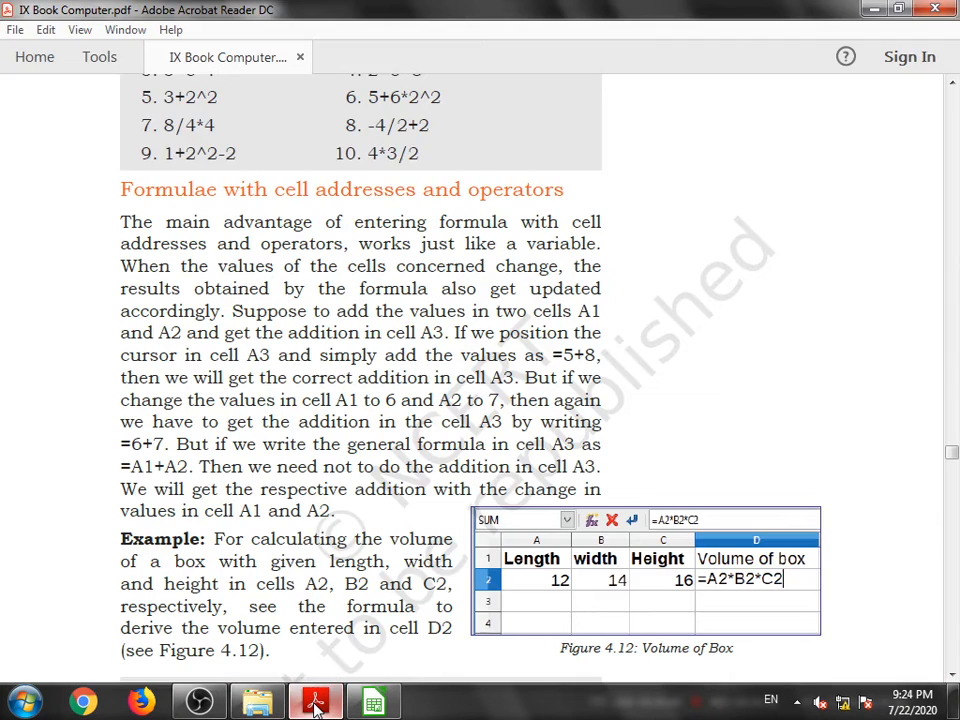
pyautogui.click(315, 706)
pyautogui.write('14')
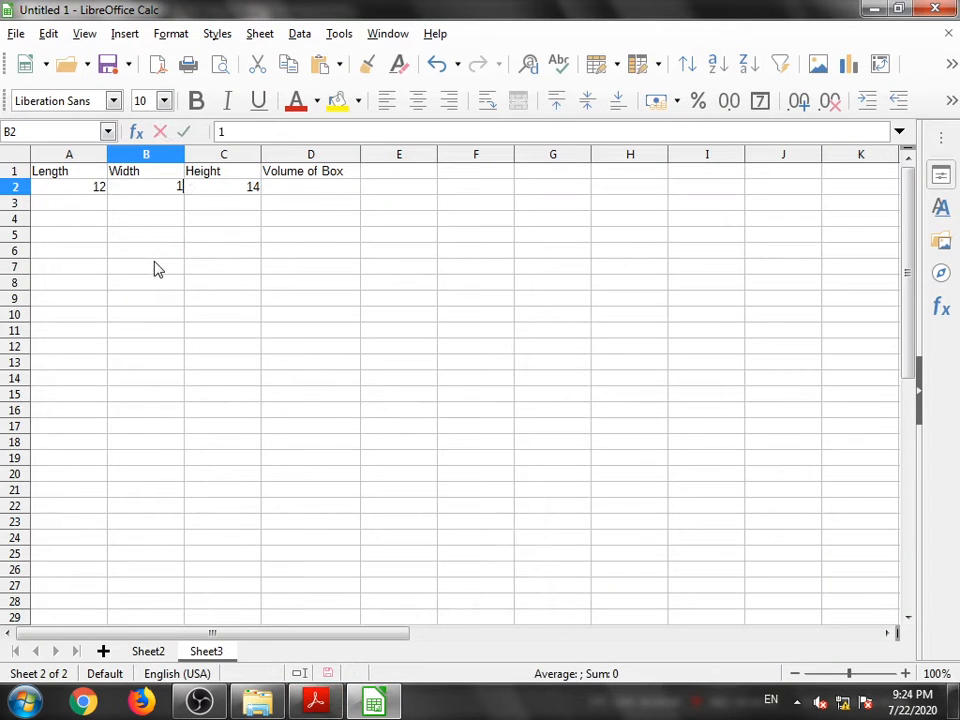
pyautogui.click(283, 193)
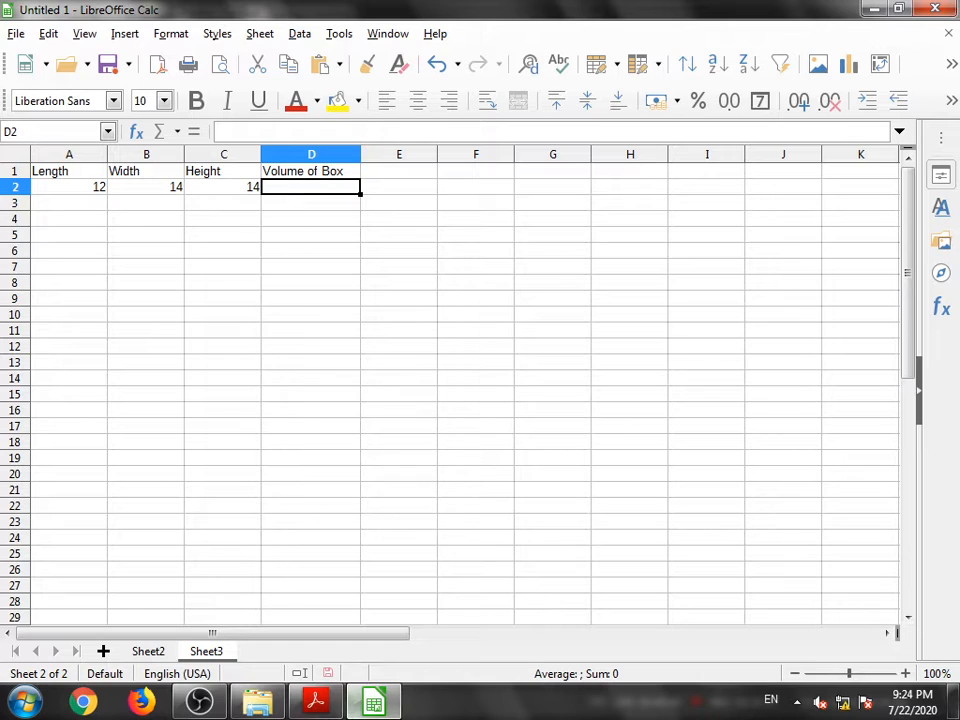
pyautogui.click(348, 706)
pyautogui.click(335, 710)
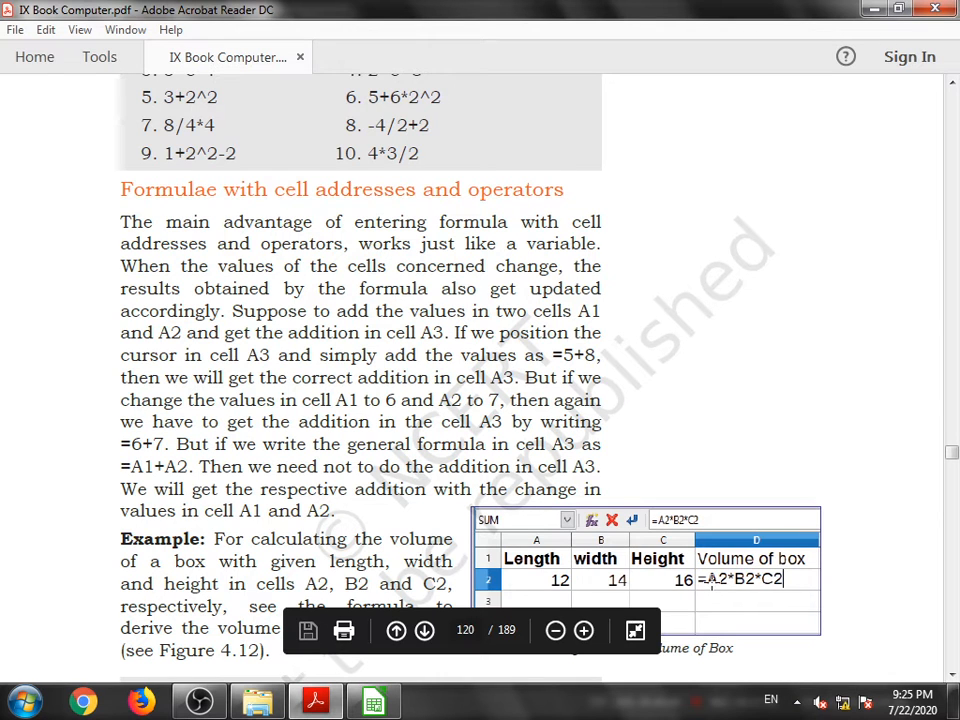
pyautogui.click(373, 703)
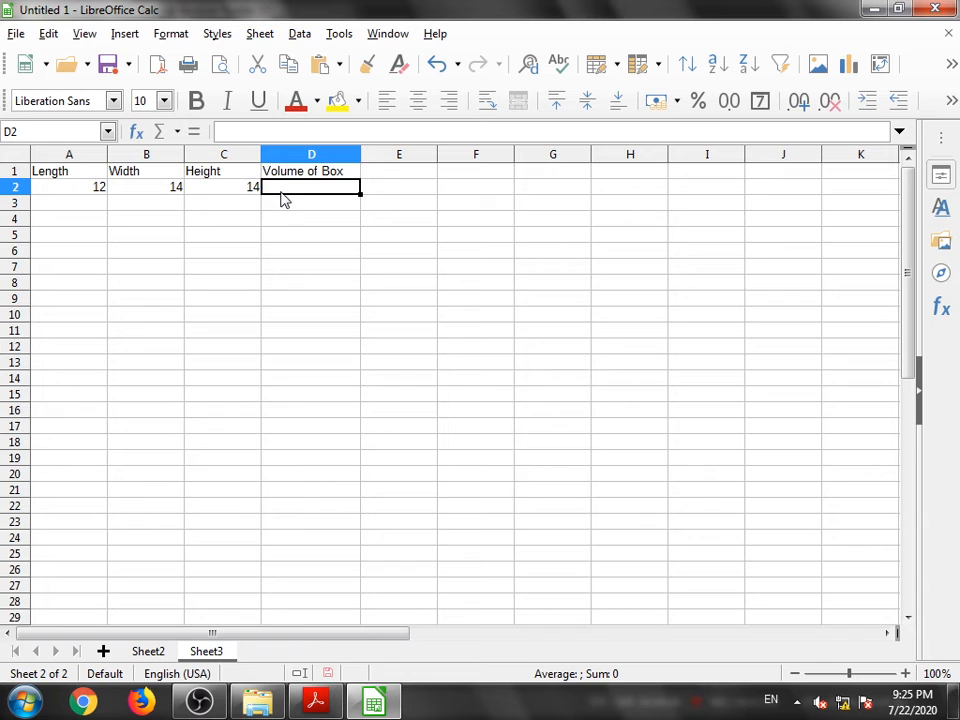
pyautogui.write('=')
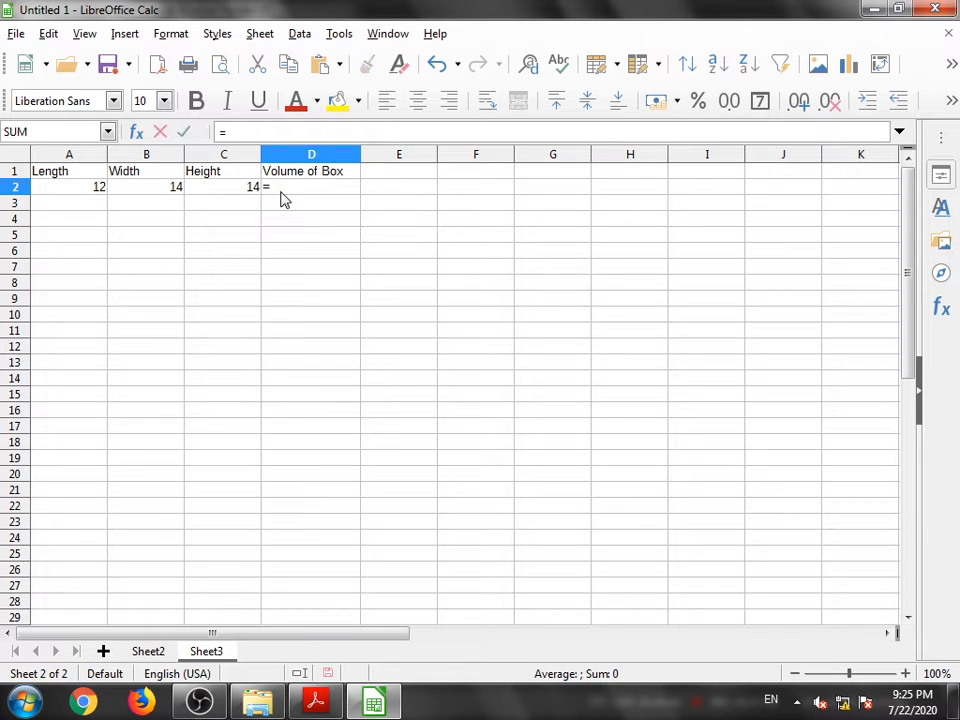
pyautogui.write('12*14*')
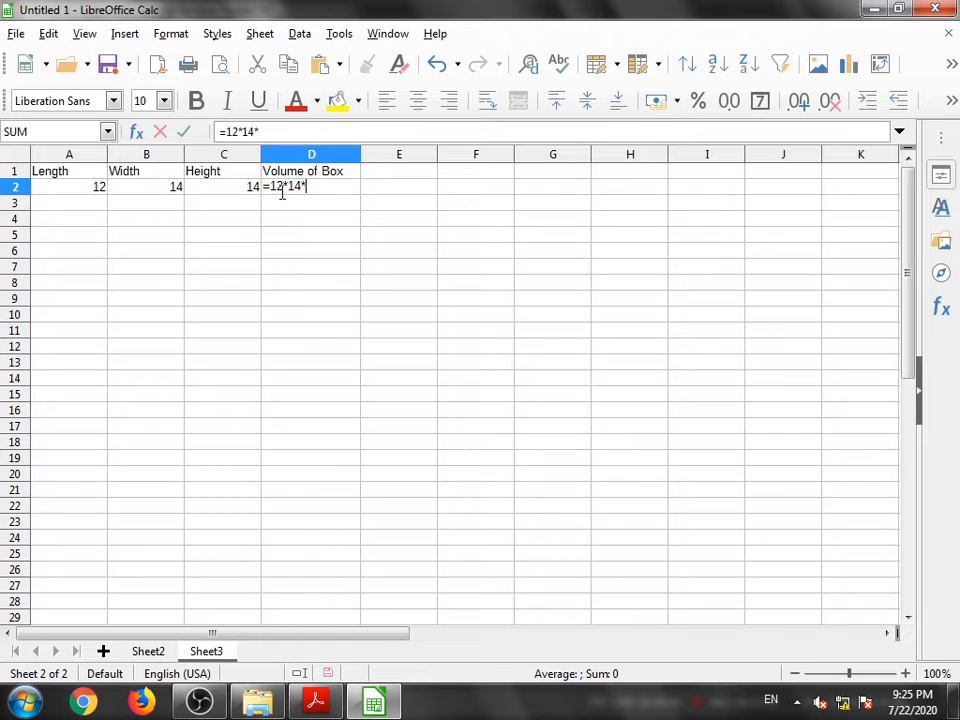
pyautogui.click(318, 700)
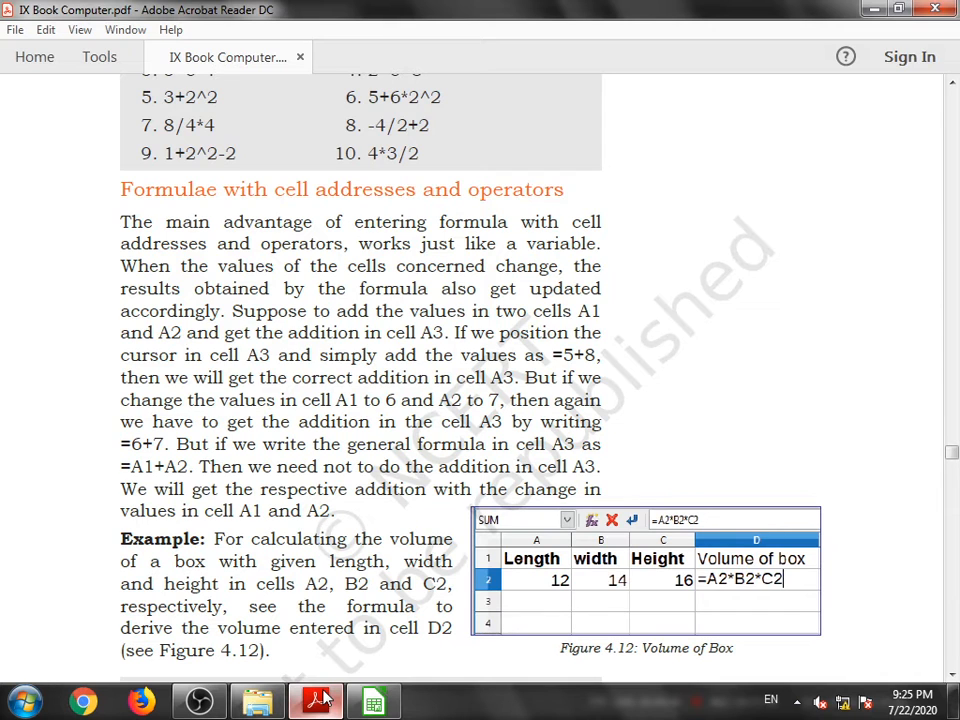
pyautogui.click(318, 700)
pyautogui.click(221, 194)
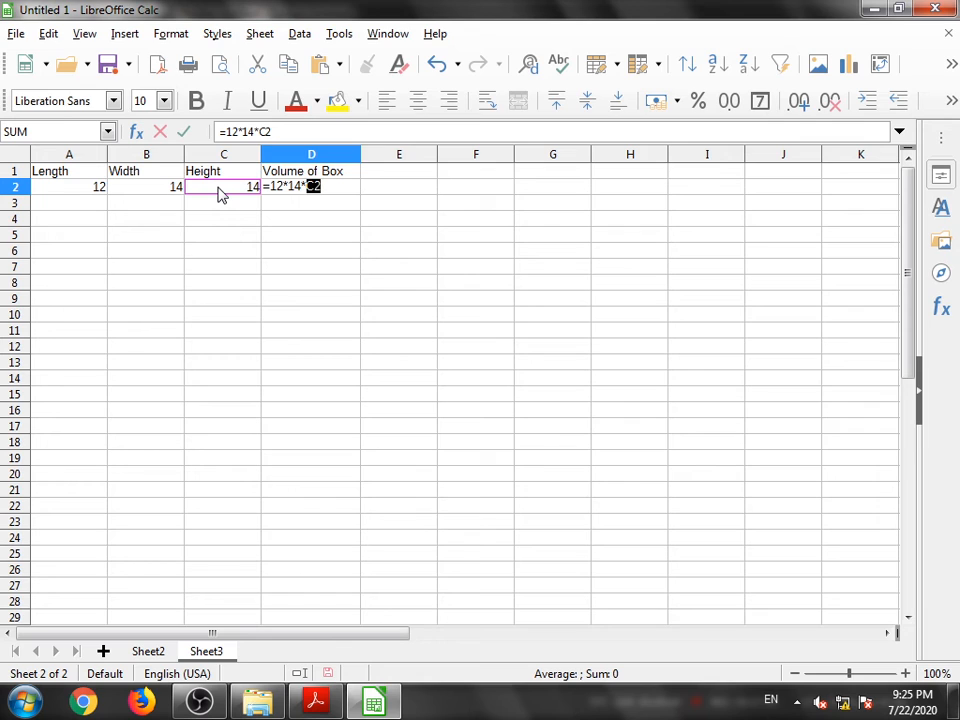
pyautogui.write('16')
pyautogui.press('BackSpace')
pyautogui.press('BackSpace')
pyautogui.press('BackSpace')
pyautogui.press('BackSpace')
pyautogui.press('BackSpace')
pyautogui.press('BackSpace')
pyautogui.press('BackSpace')
pyautogui.press('BackSpace')
pyautogui.press('BackSpace')
pyautogui.press('BackSpace')
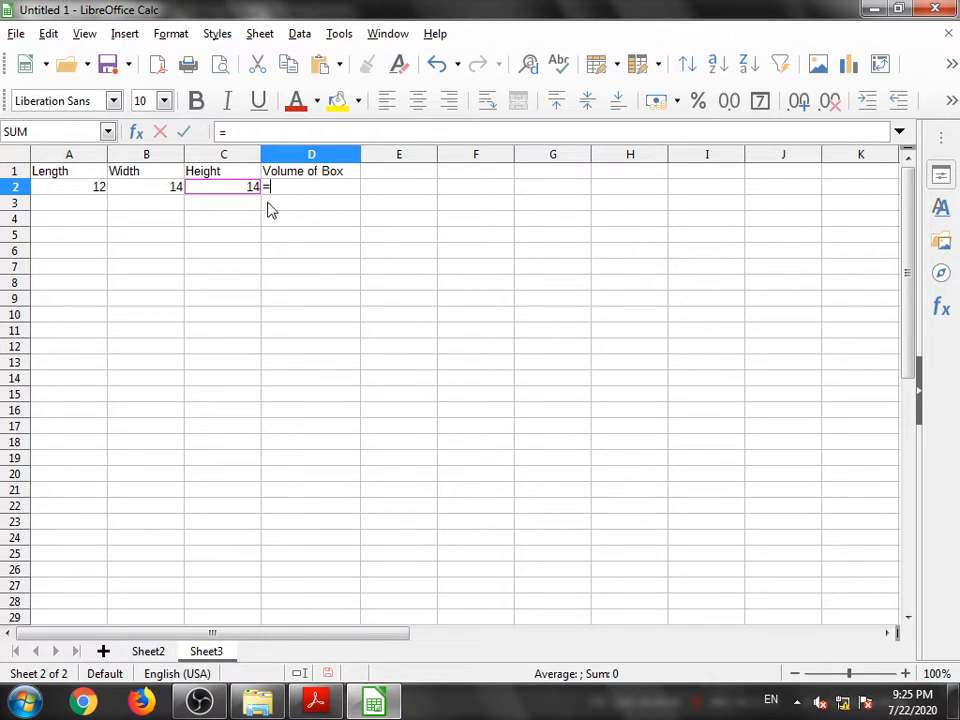
pyautogui.press('BackSpace')
pyautogui.press('Tab')
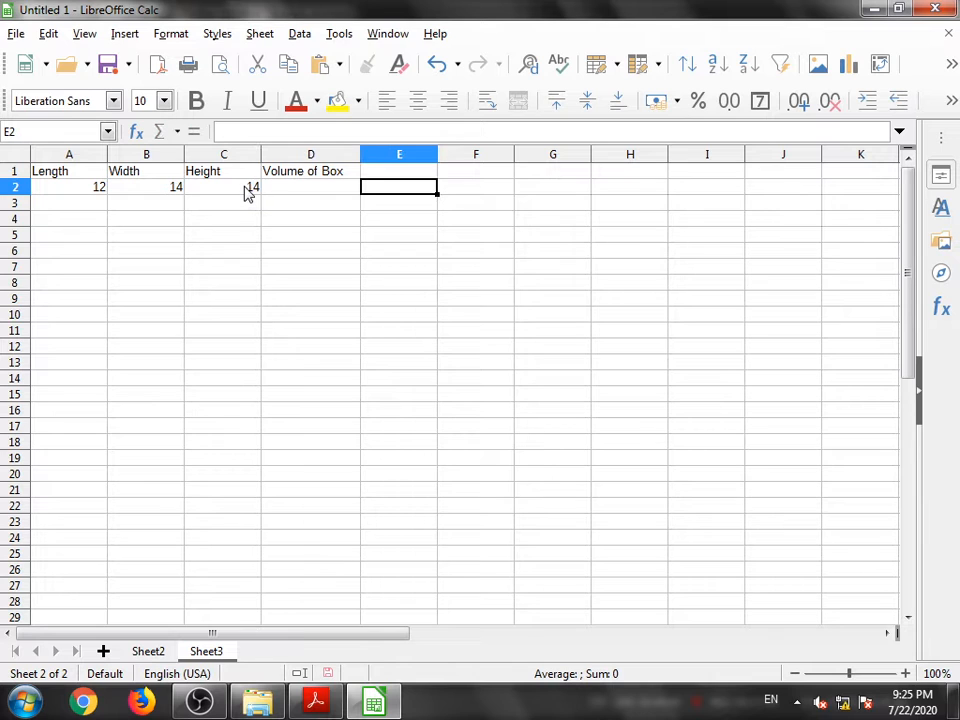
pyautogui.press('BackSpace')
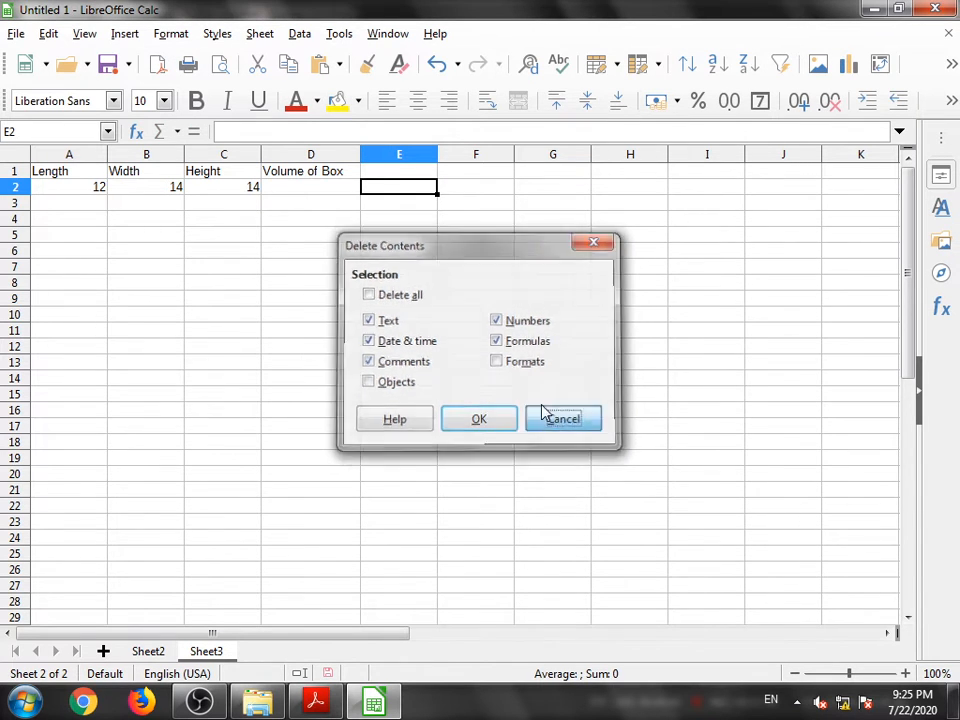
pyautogui.click(546, 416)
# Set the height in C2 to 16 and calculate the box volume in D2 with =12*14*16
pyautogui.click(227, 192)
pyautogui.write('16')
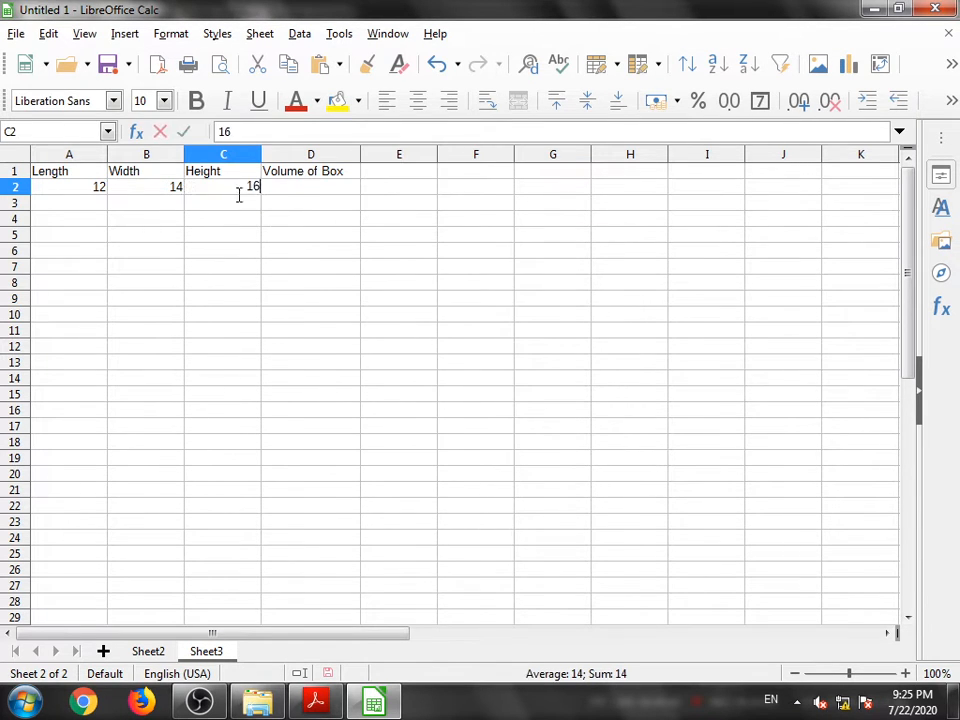
pyautogui.click(300, 193)
pyautogui.write('=')
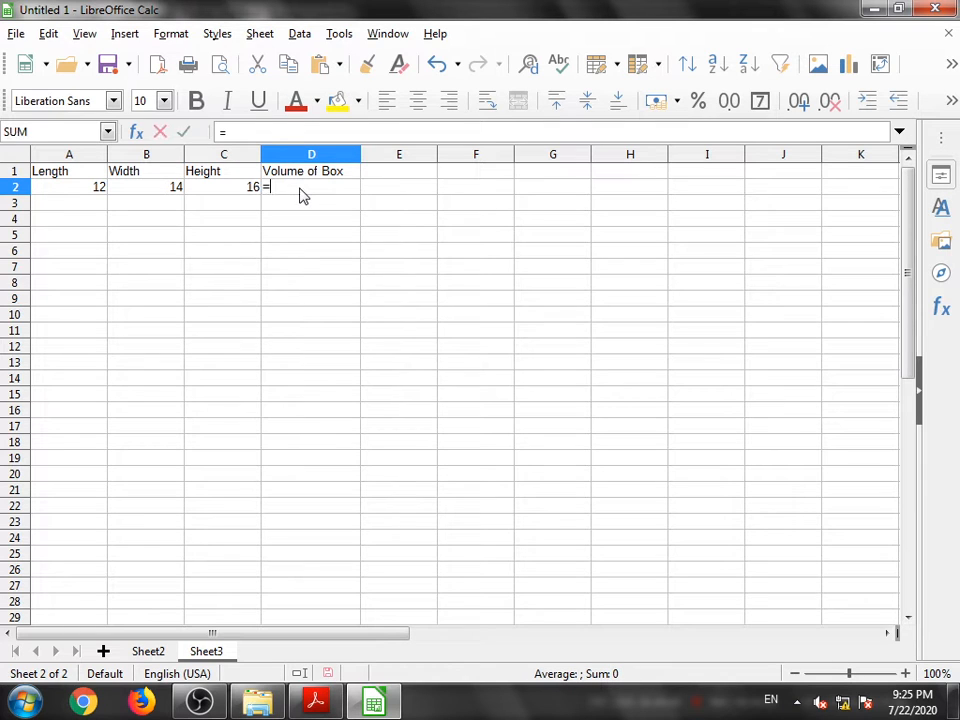
pyautogui.write('12*14*16')
pyautogui.press('Return')
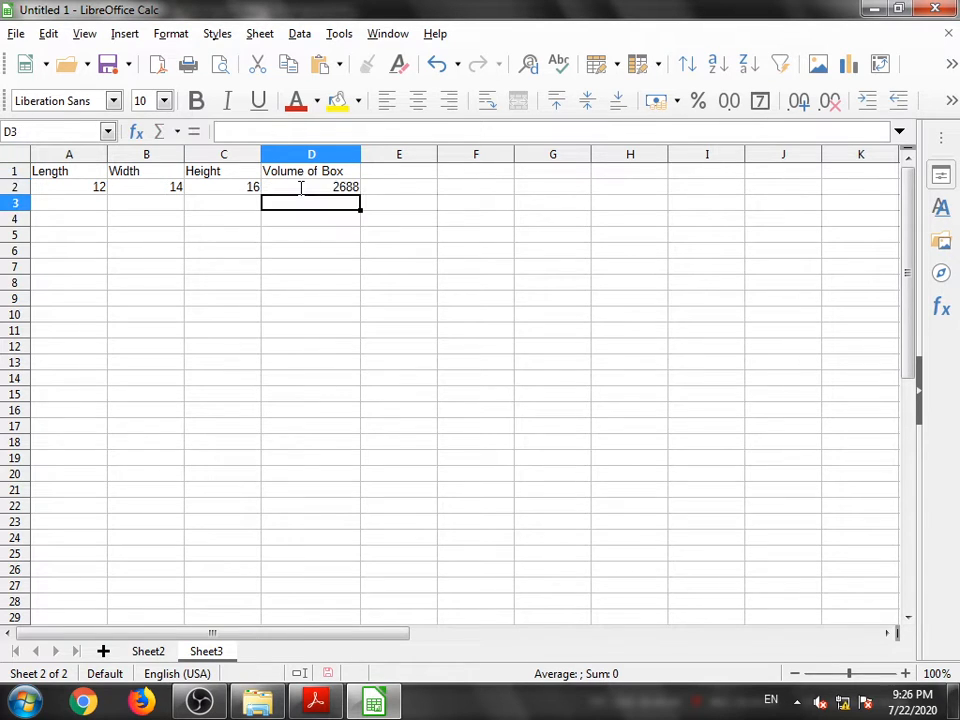
# Change the length to 20, the width to 15 and the height to 5, checking the volume in D2
pyautogui.click(318, 192)
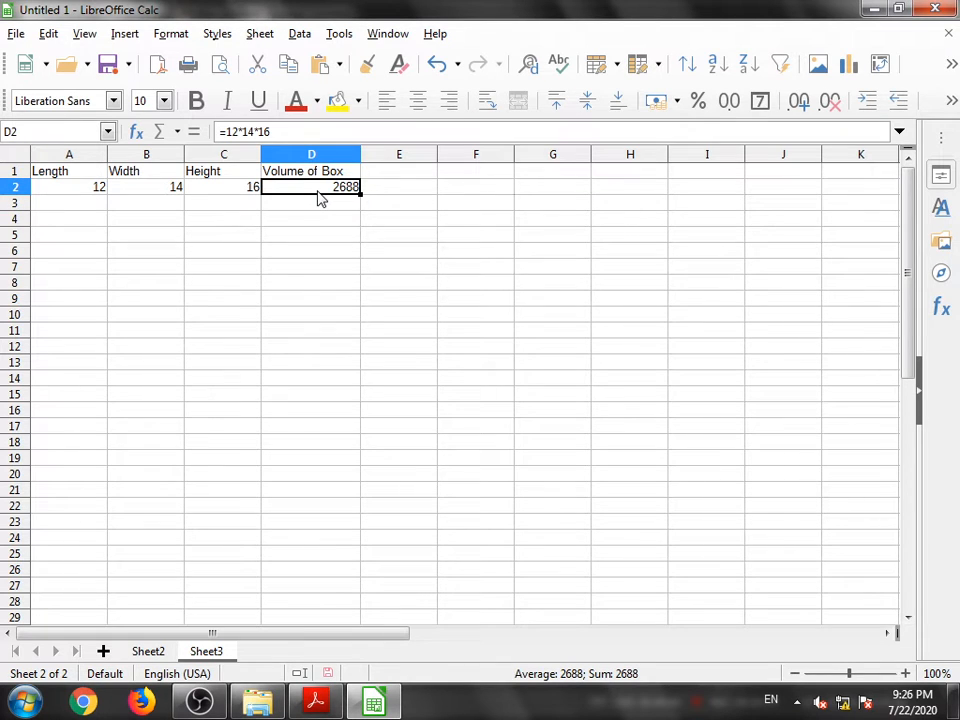
pyautogui.click(86, 194)
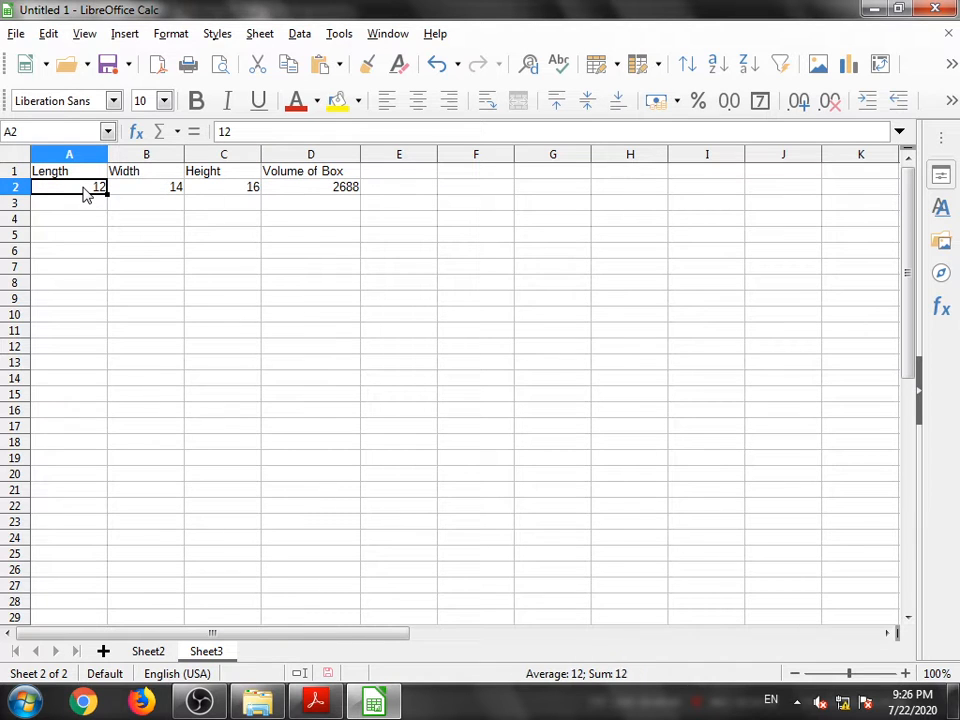
pyautogui.write('20')
pyautogui.click(214, 236)
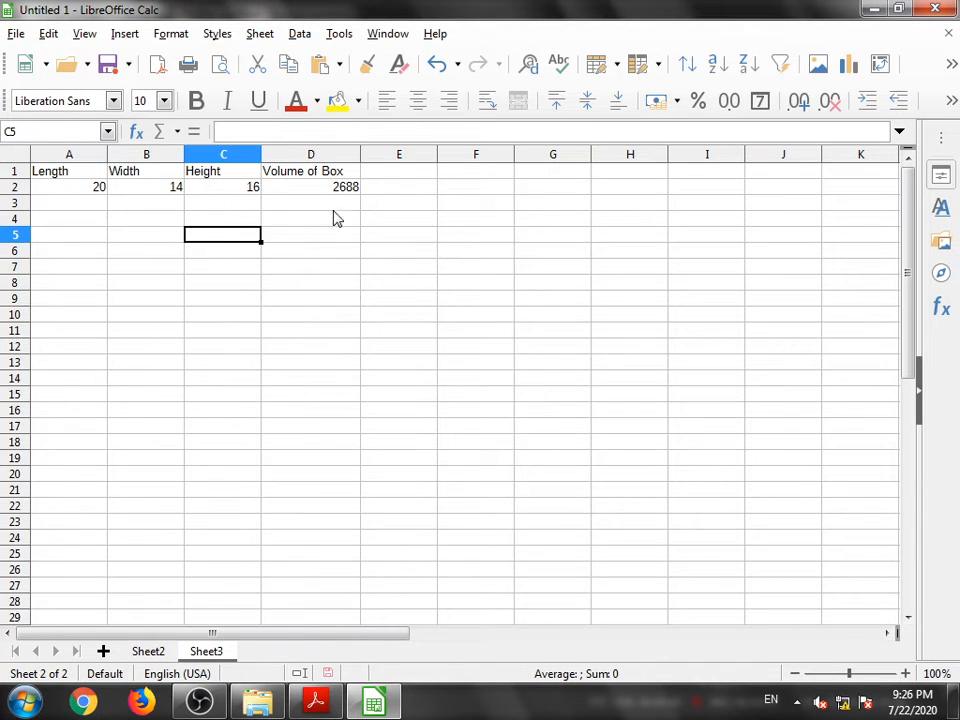
pyautogui.click(310, 194)
pyautogui.click(170, 191)
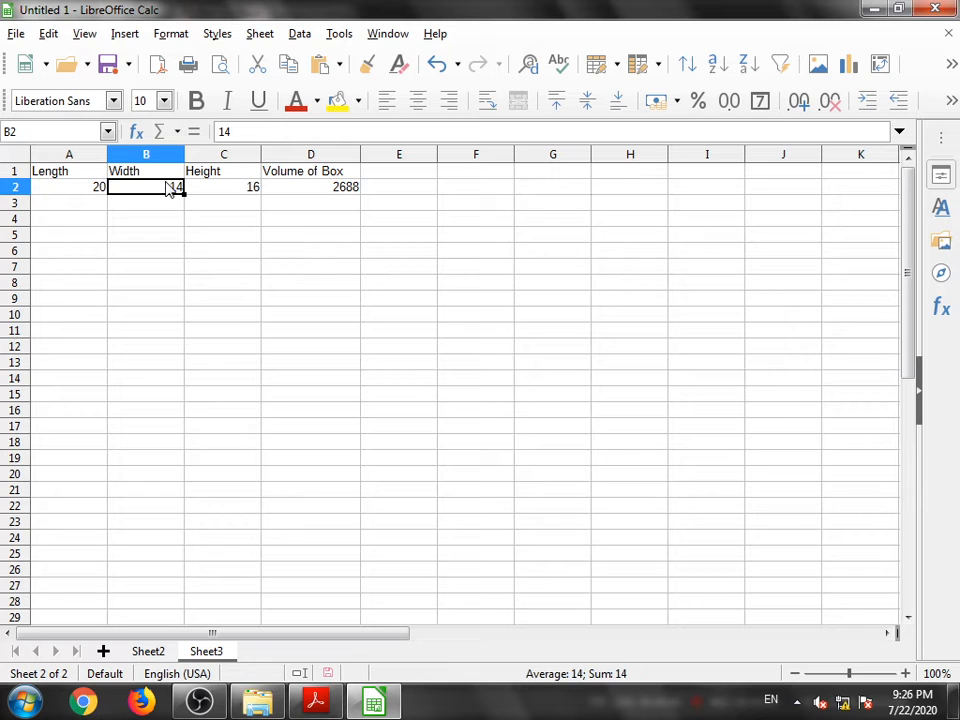
pyautogui.write('15')
pyautogui.click(253, 193)
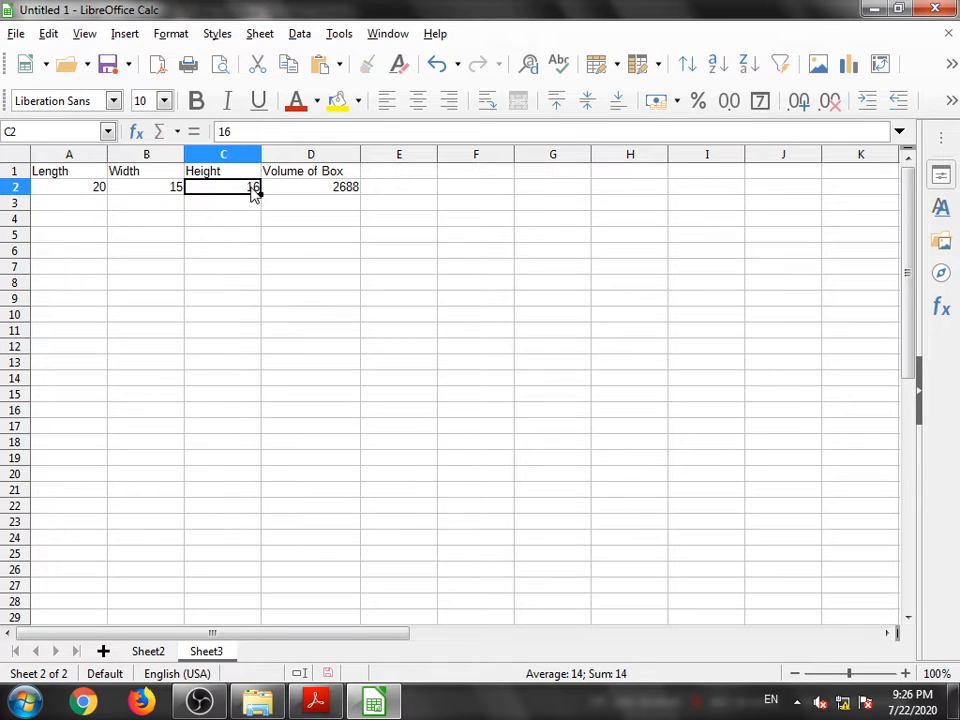
pyautogui.write('5')
pyautogui.click(302, 190)
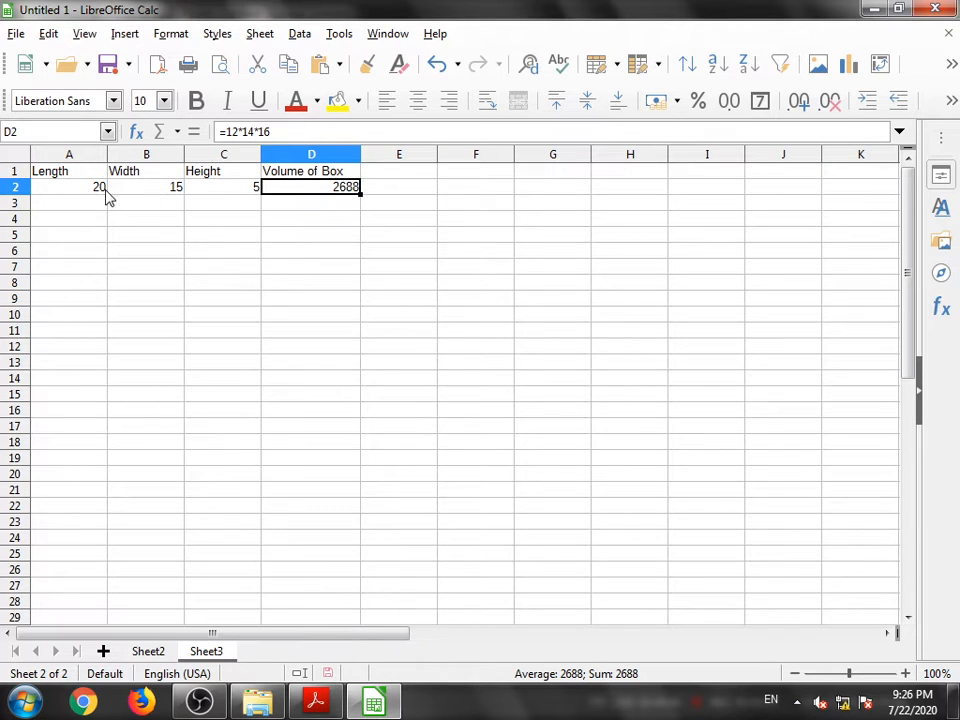
# Undo the length, width and height changes and the entry of the constant-number formula in D2
pyautogui.hotkey('ctrl', 'z')
pyautogui.hotkey('ctrl', 'z')
pyautogui.hotkey('ctrl', 'z')
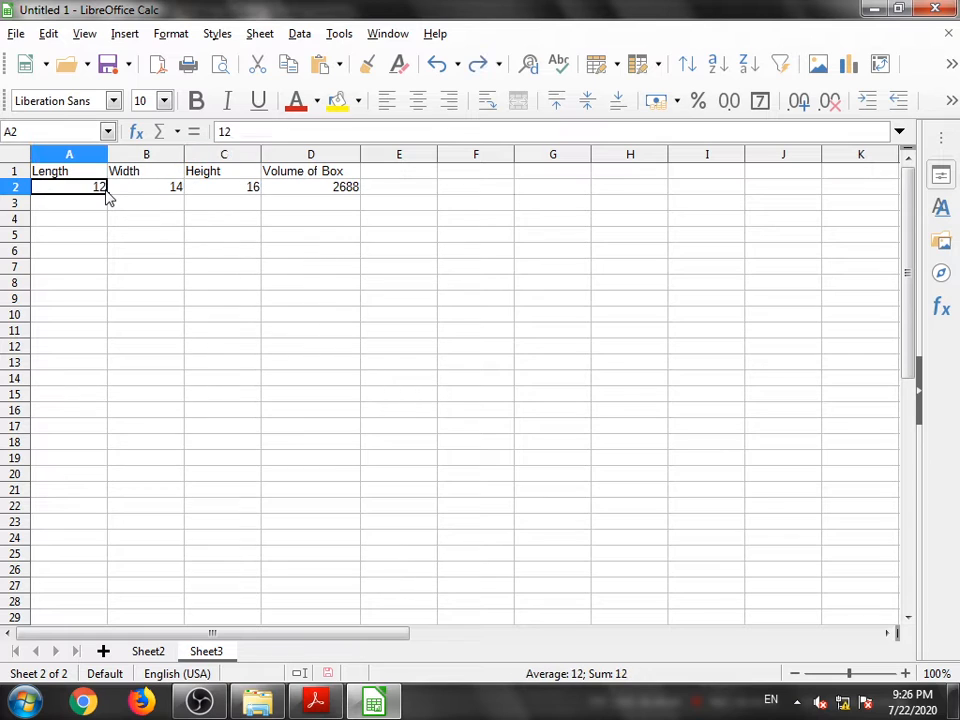
pyautogui.hotkey('ctrl', 'z')
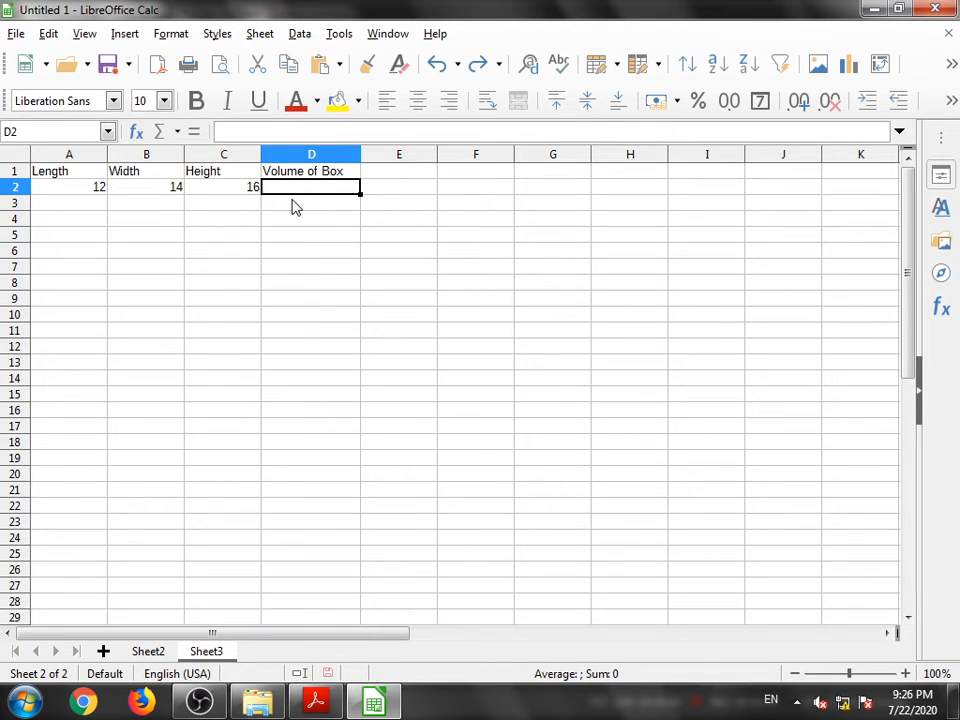
# Calculate the box volume in D2 from the cell references with the formula =A2*B2*C2
pyautogui.write('=')
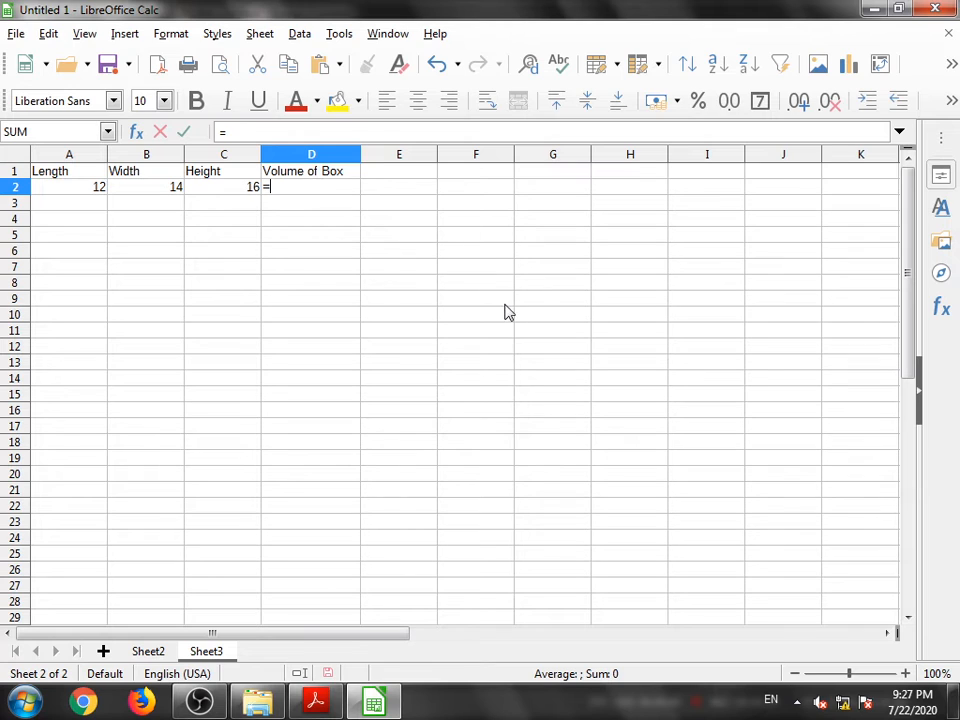
pyautogui.write('a2')
pyautogui.write('b2')
pyautogui.write('*c2')
pyautogui.press('Return')
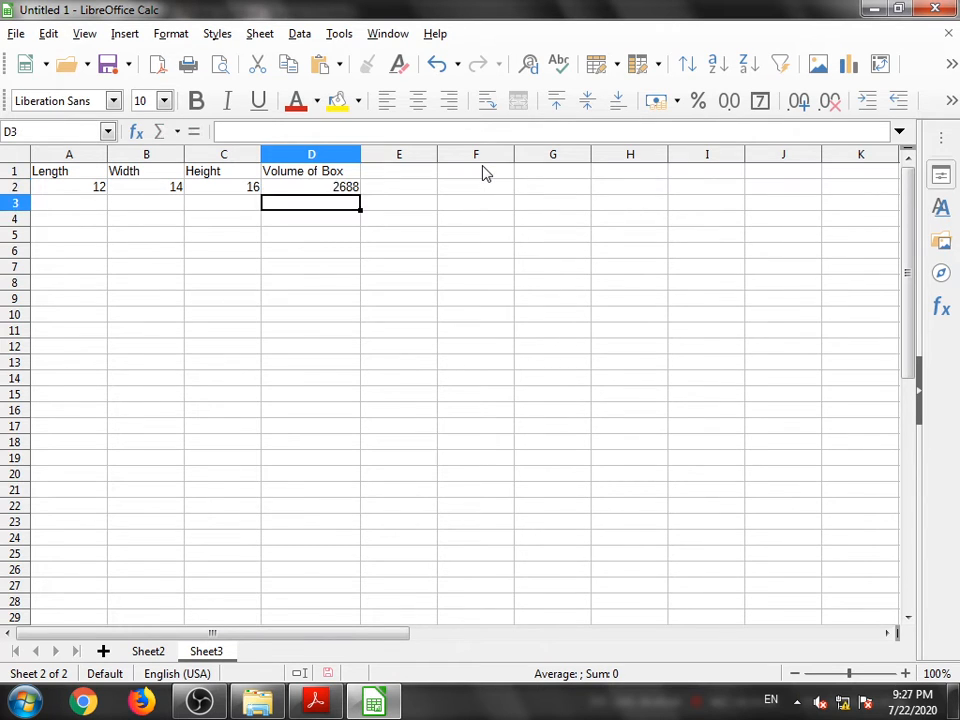
# Set the length to 20, the width to 15 and the height to 10, checking D2 after each change
pyautogui.click(95, 190)
pyautogui.write('20')
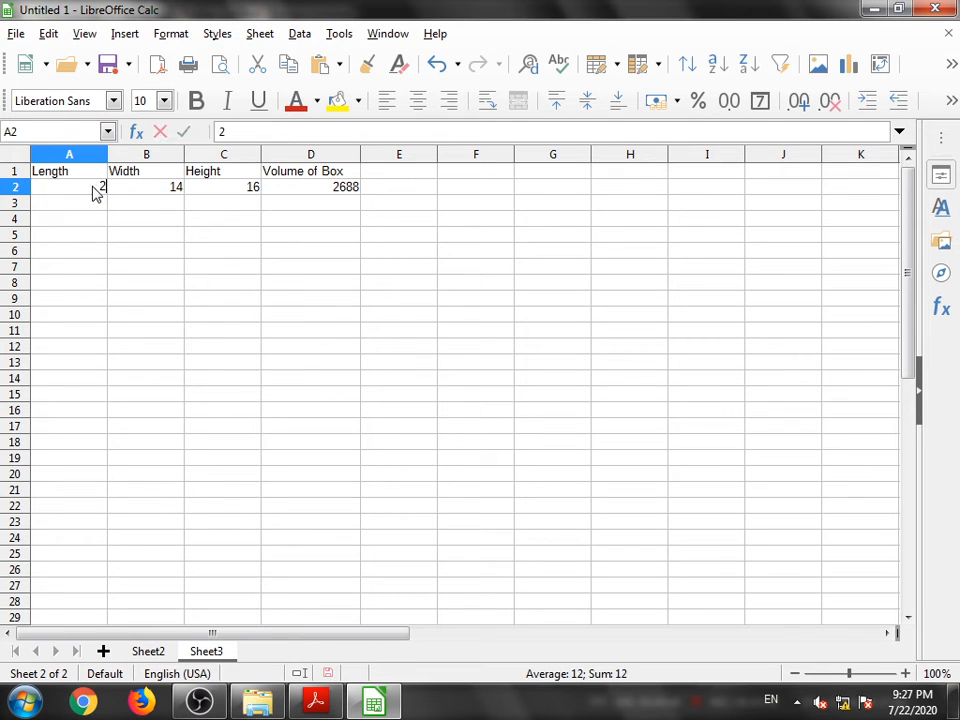
pyautogui.click(321, 189)
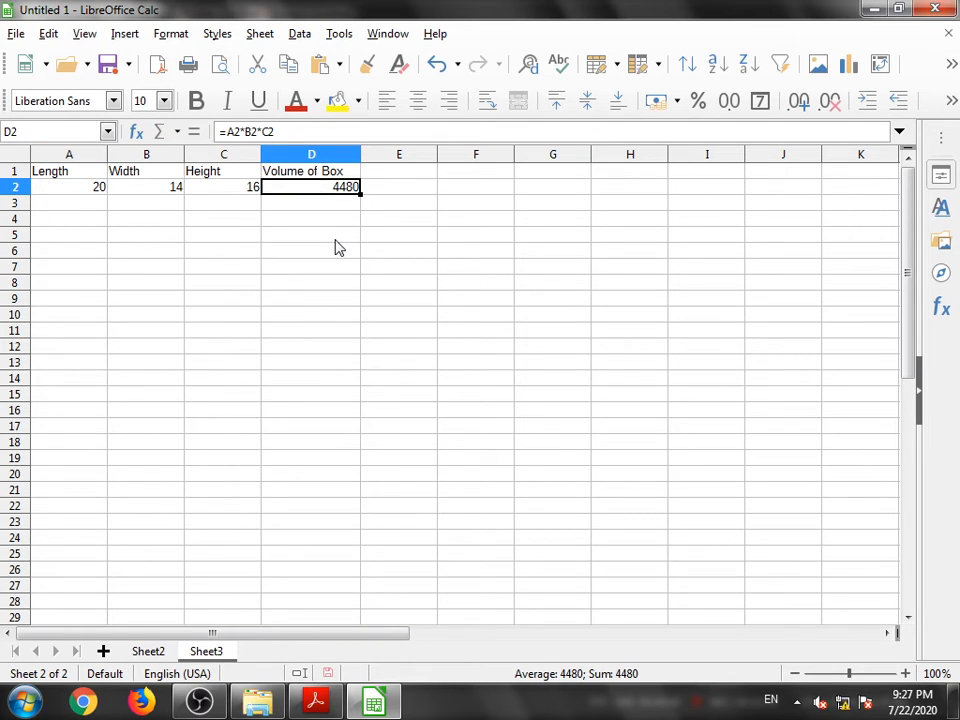
pyautogui.click(157, 193)
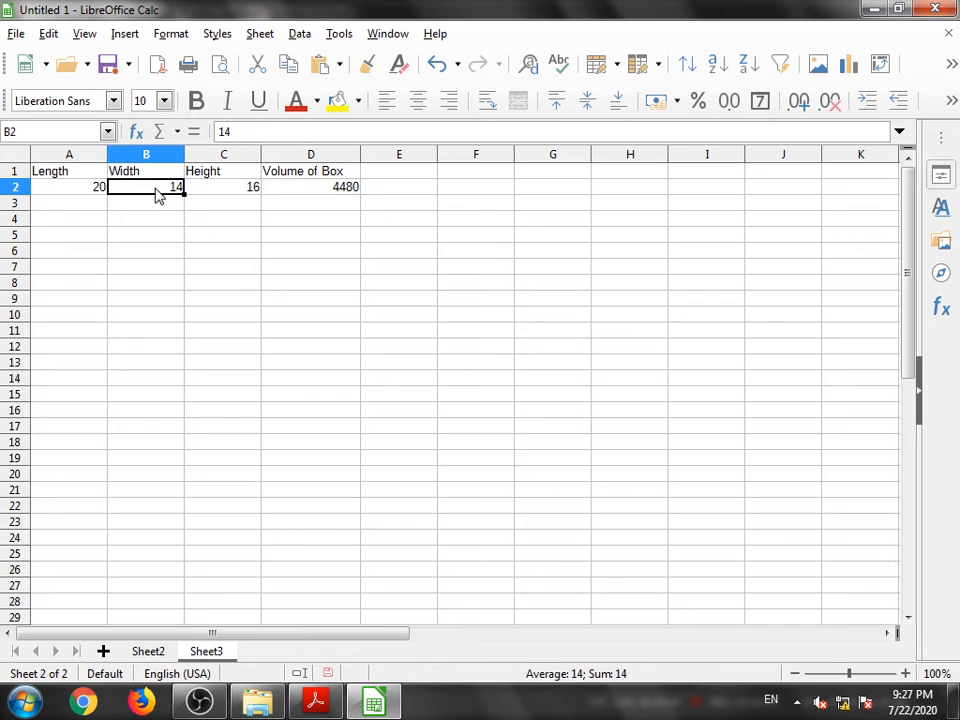
pyautogui.write('15')
pyautogui.click(345, 195)
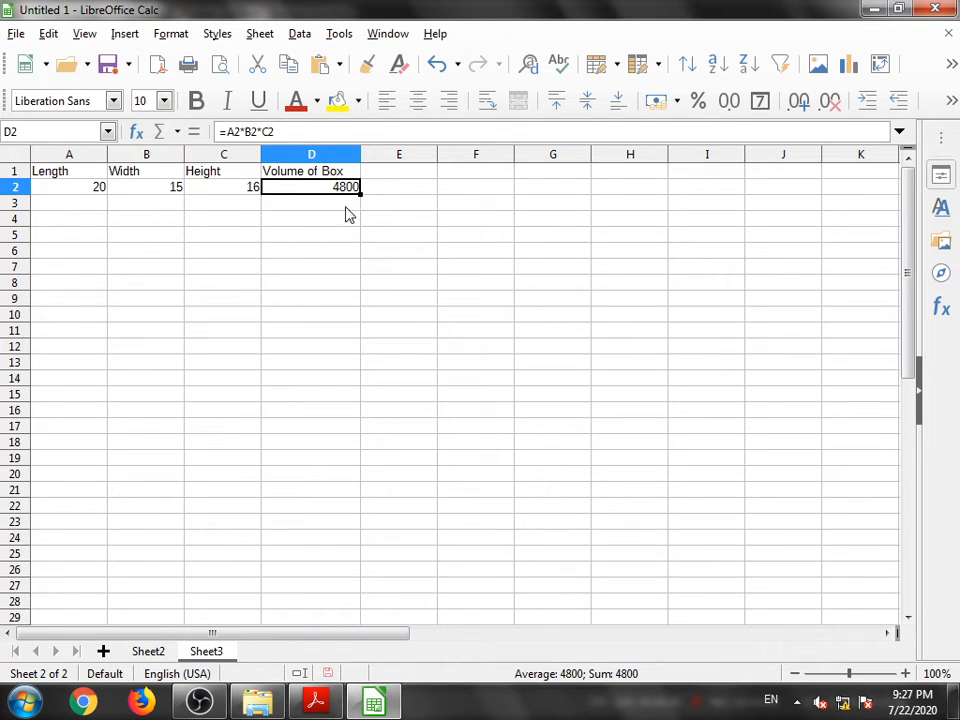
pyautogui.click(229, 190)
pyautogui.write('10')
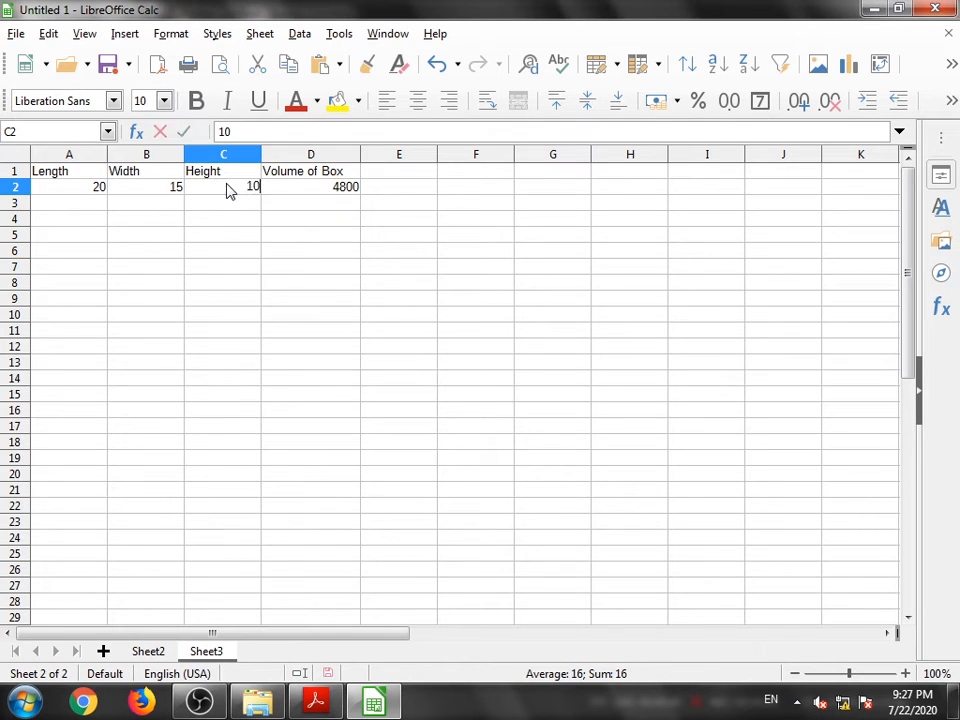
pyautogui.click(320, 196)
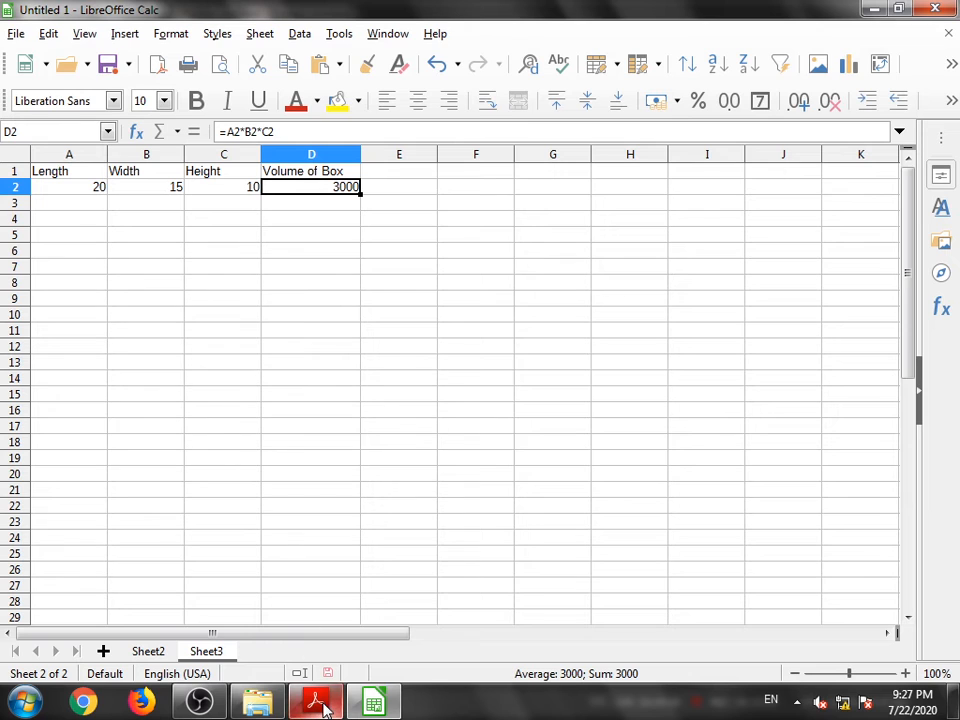
# Switch to the textbook PDF in Acrobat Reader and read Let's Practice 4 and the note on starting formulas with an equal sign
pyautogui.moveTo(324, 709)
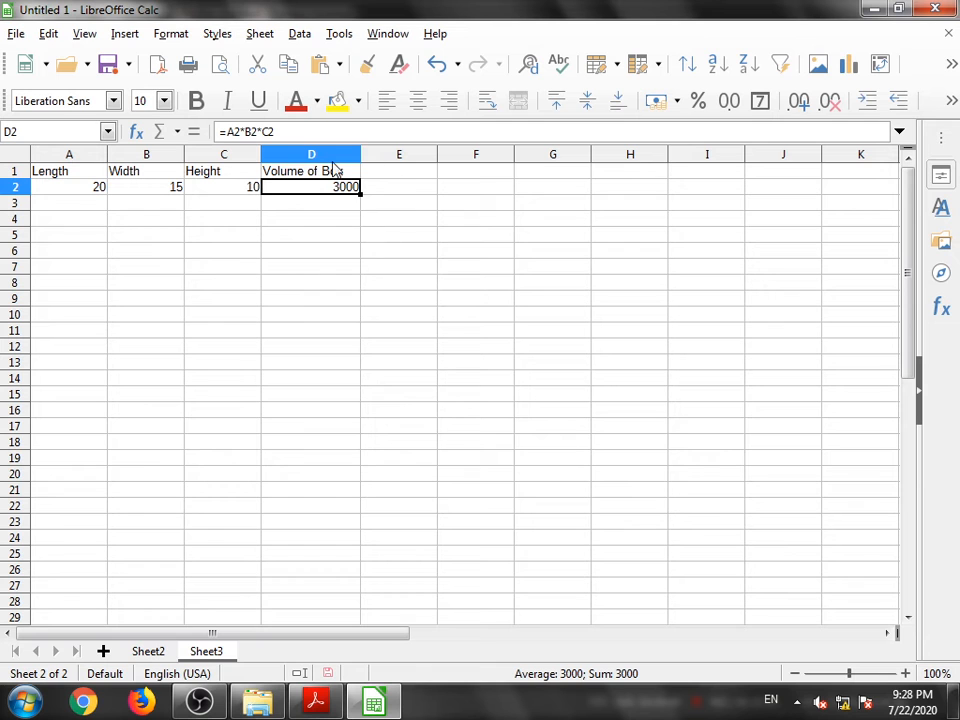
pyautogui.click(316, 701)
pyautogui.scroll(-10, 350, 465)
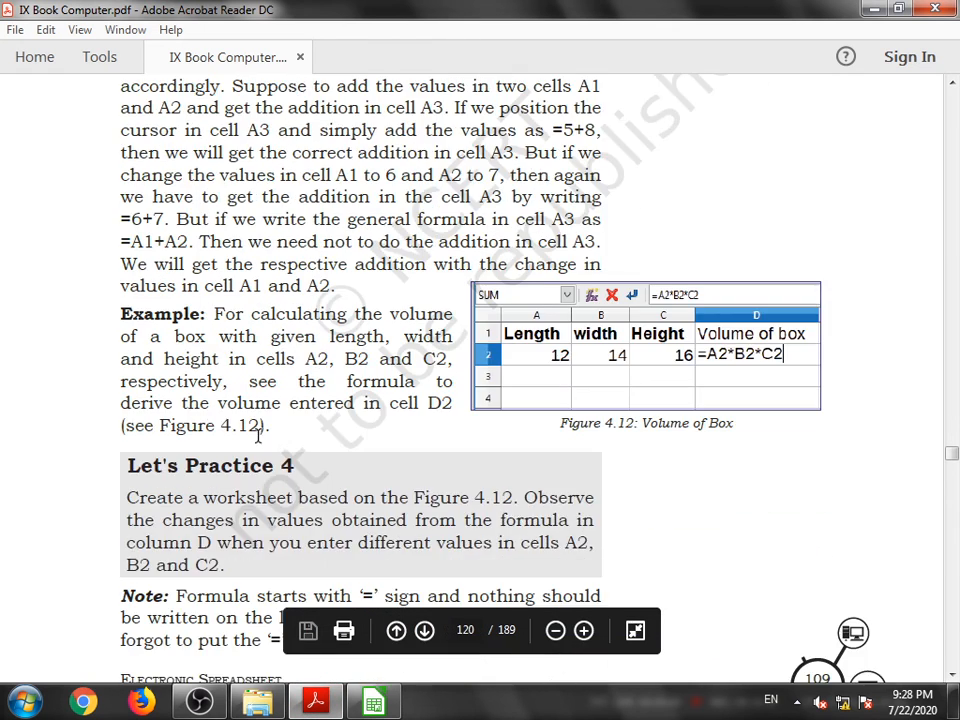
pyautogui.scroll(-2, 253, 432)
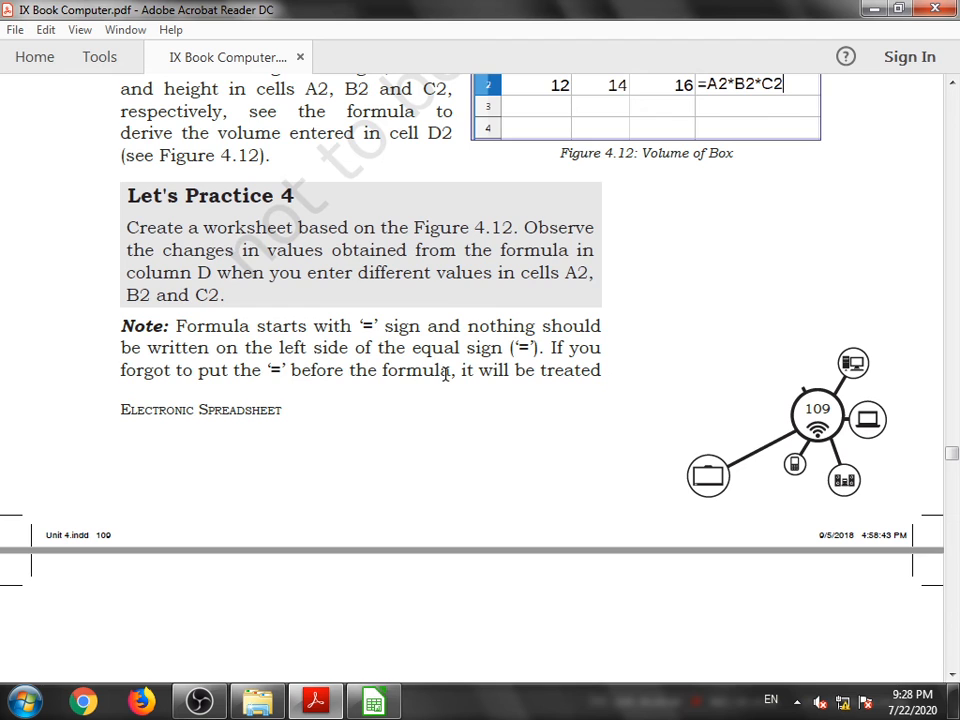
pyautogui.scroll(-3, 565, 377)
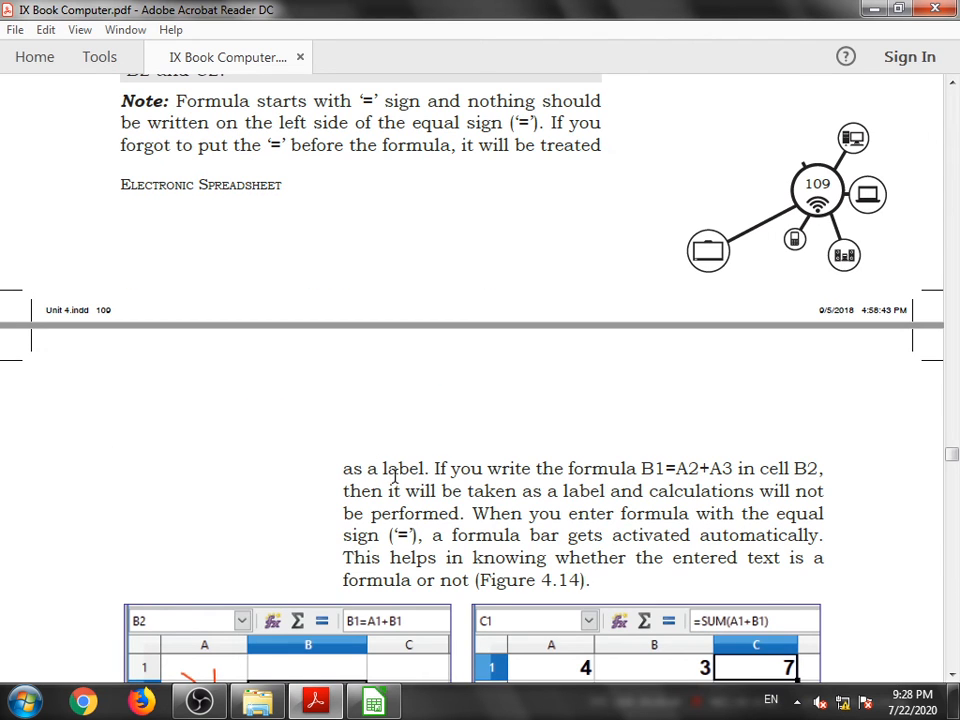
pyautogui.scroll(-1, 392, 482)
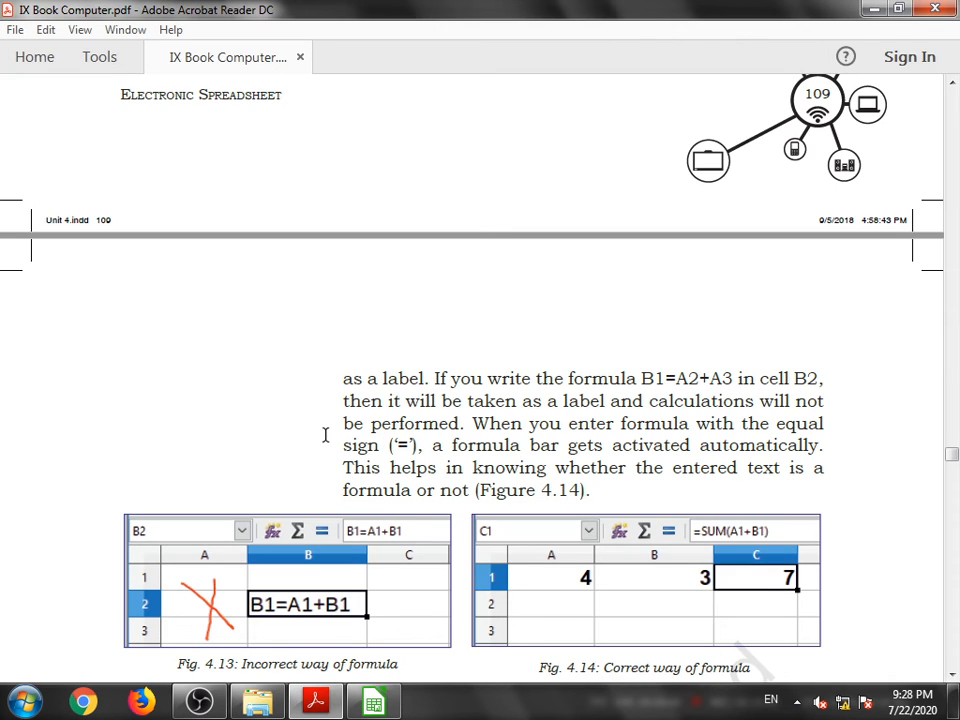
pyautogui.scroll(3, 429, 454)
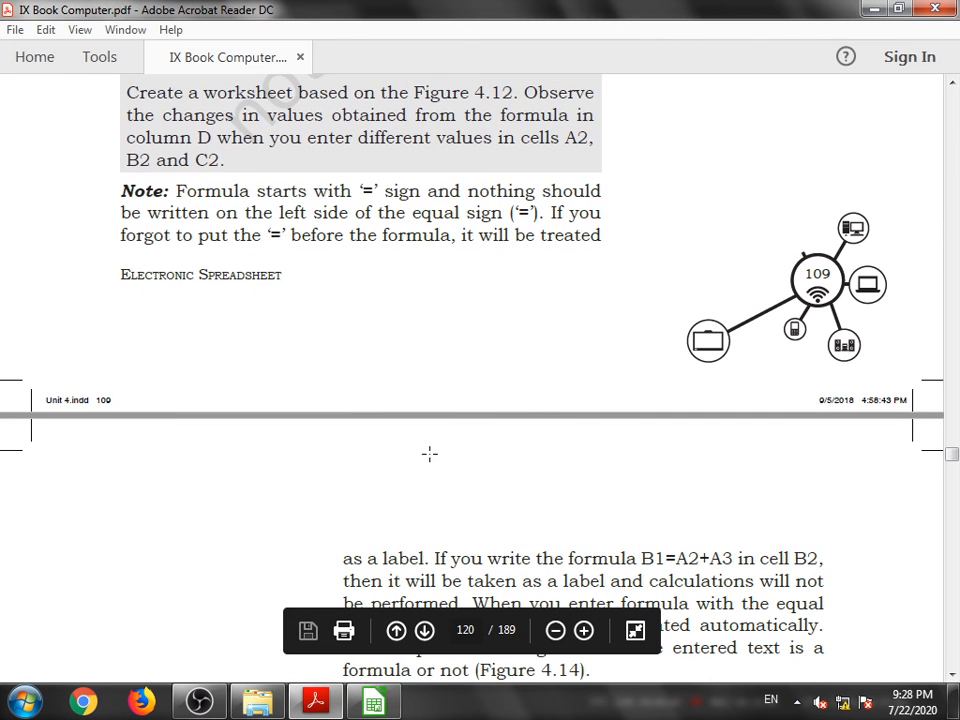
pyautogui.scroll(1, 429, 454)
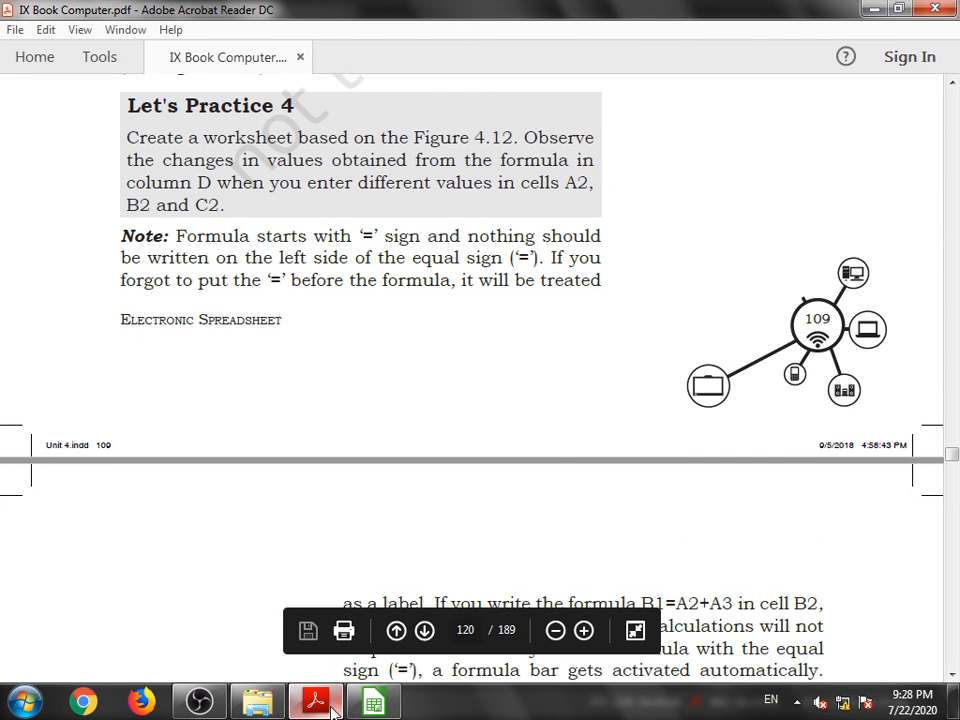
# Return to LibreOffice Calc and put b1 before the equal sign in D2, making the entry b1=A2*B2*C2
pyautogui.click(374, 703)
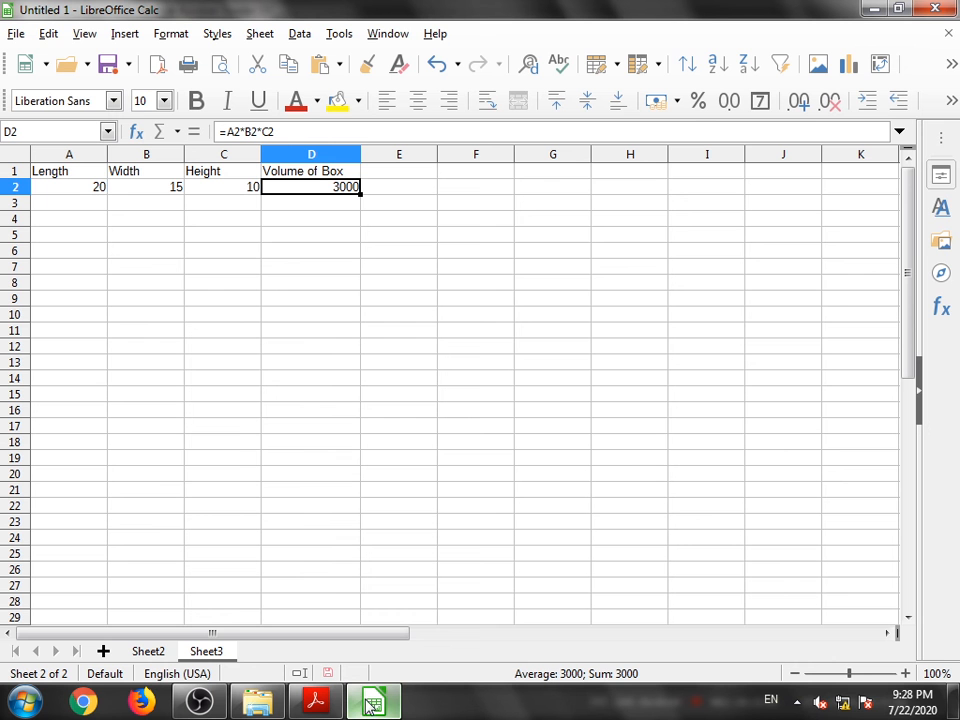
pyautogui.doubleClick(323, 192)
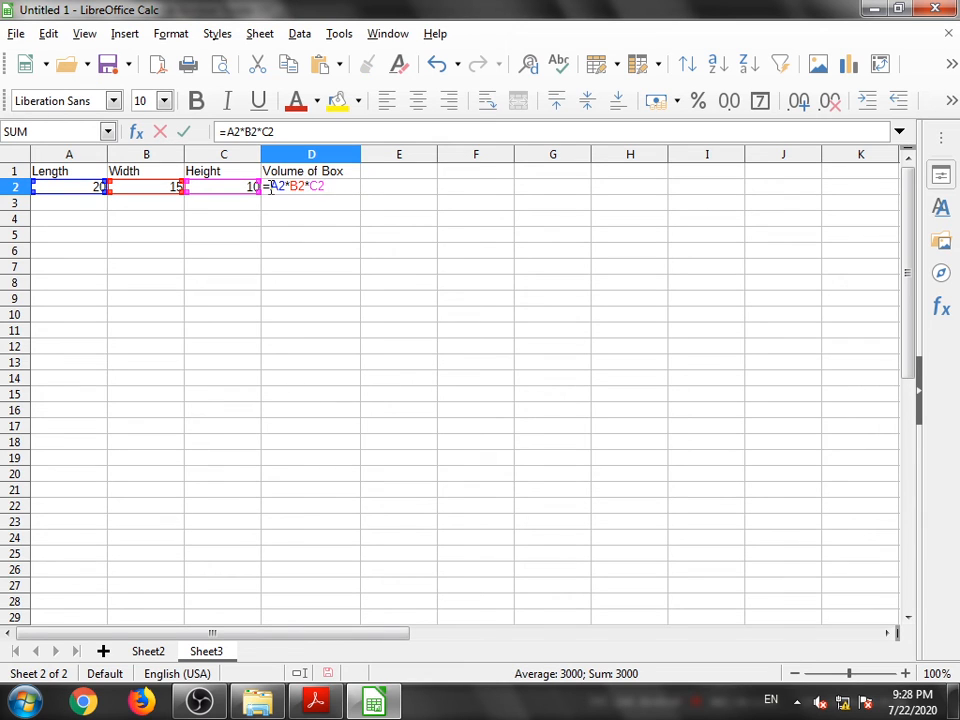
pyautogui.moveTo(271, 187); pyautogui.dragTo(253, 186)
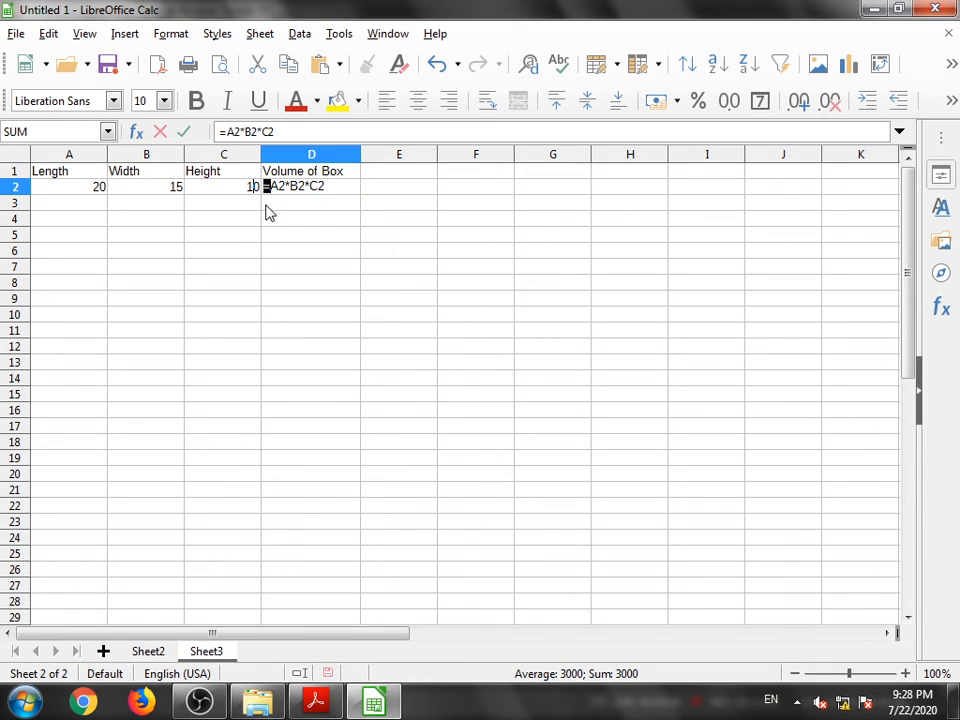
pyautogui.click(277, 204)
pyautogui.click(331, 185)
pyautogui.write('b1')
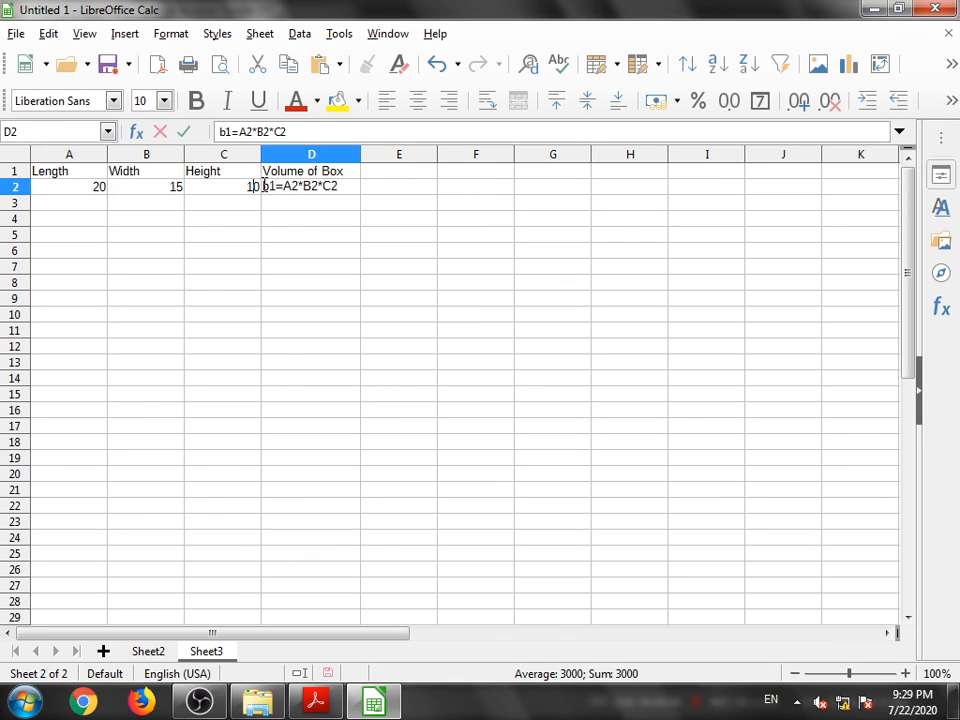
pyautogui.press('Return')
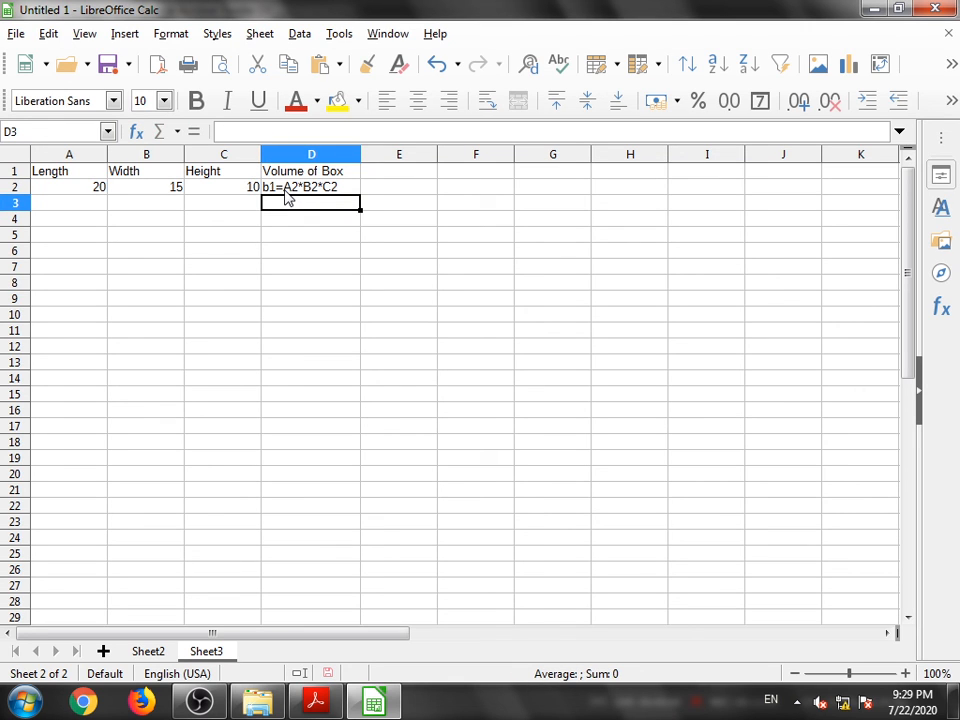